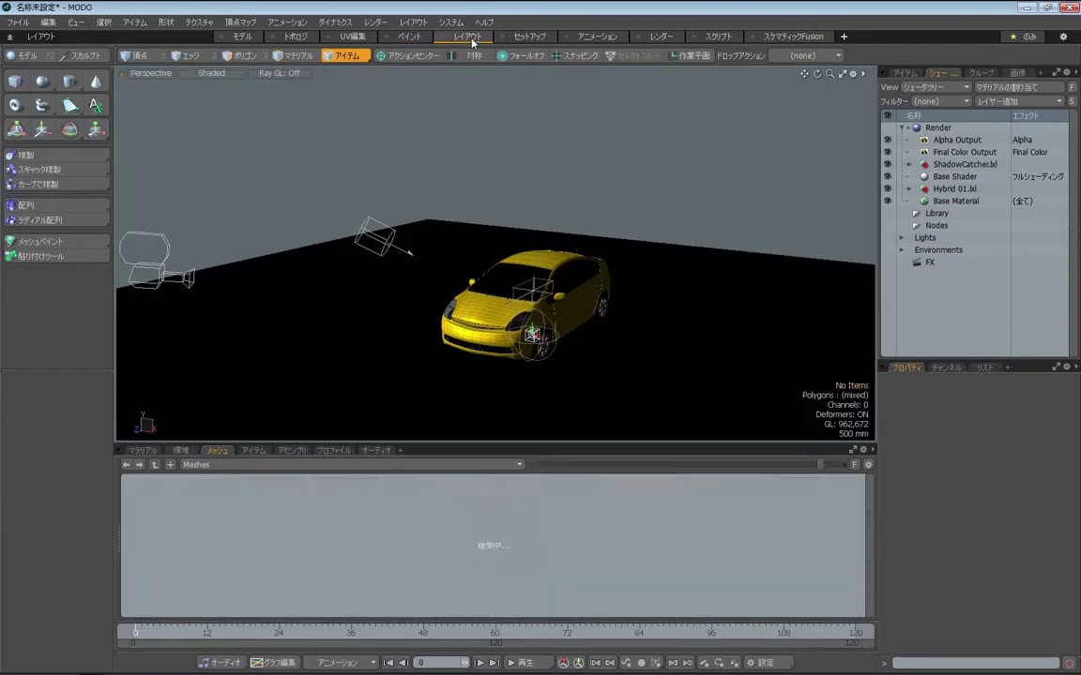
Look through the Setup and Animation layouts, and start the preview render of the car in the Render layout.
click(531, 37)
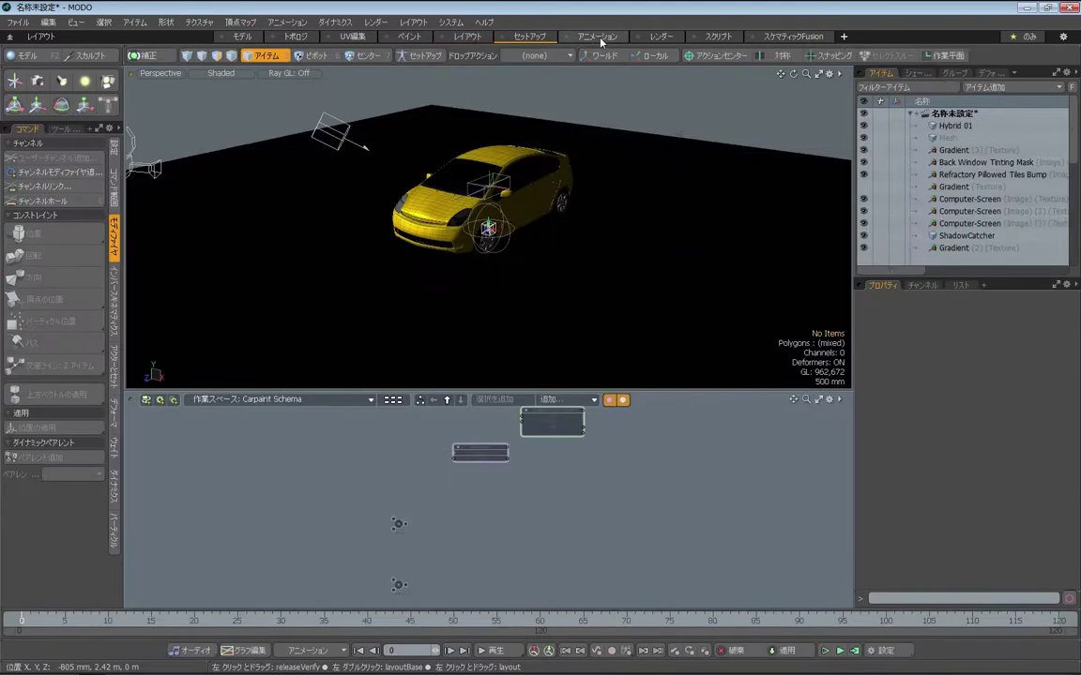
click(597, 36)
click(663, 38)
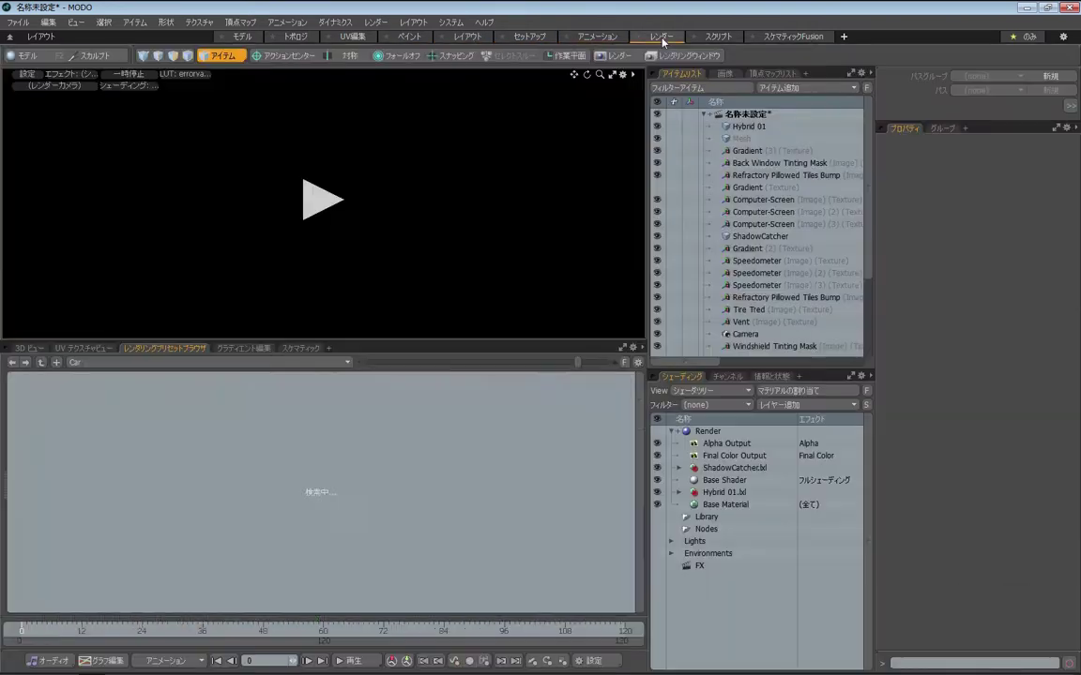
click(335, 200)
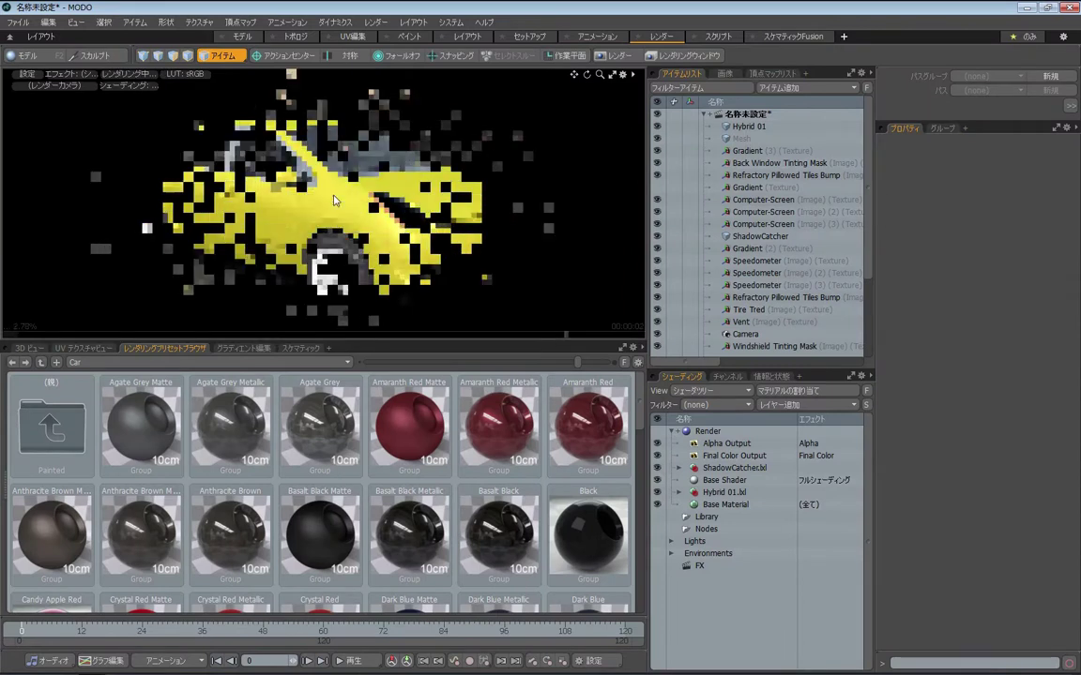
Switch to the Model layout and enlarge the tool settings area to show all Cube options, leaving the Cube tool inactive.
click(243, 37)
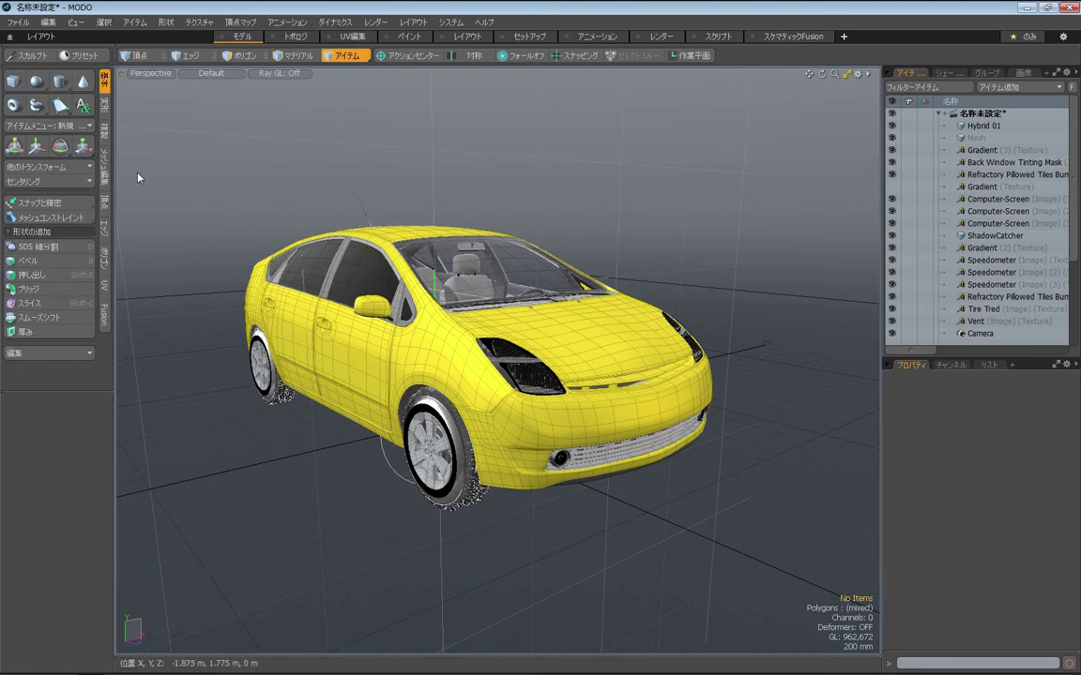
click(13, 81)
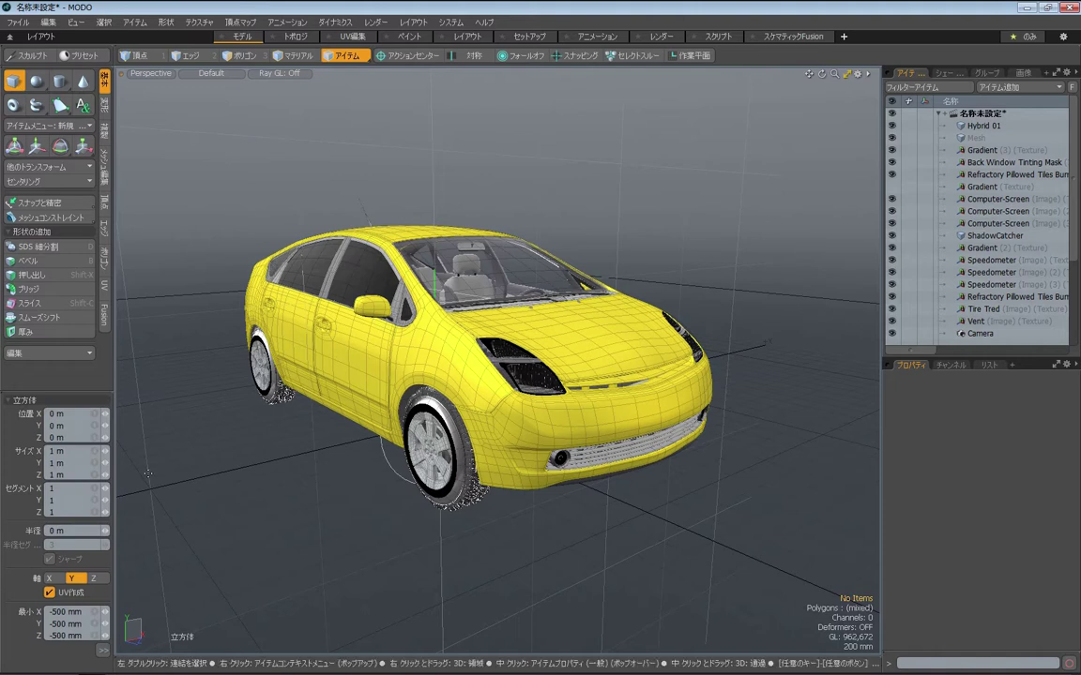
drag(72, 392, 72, 336)
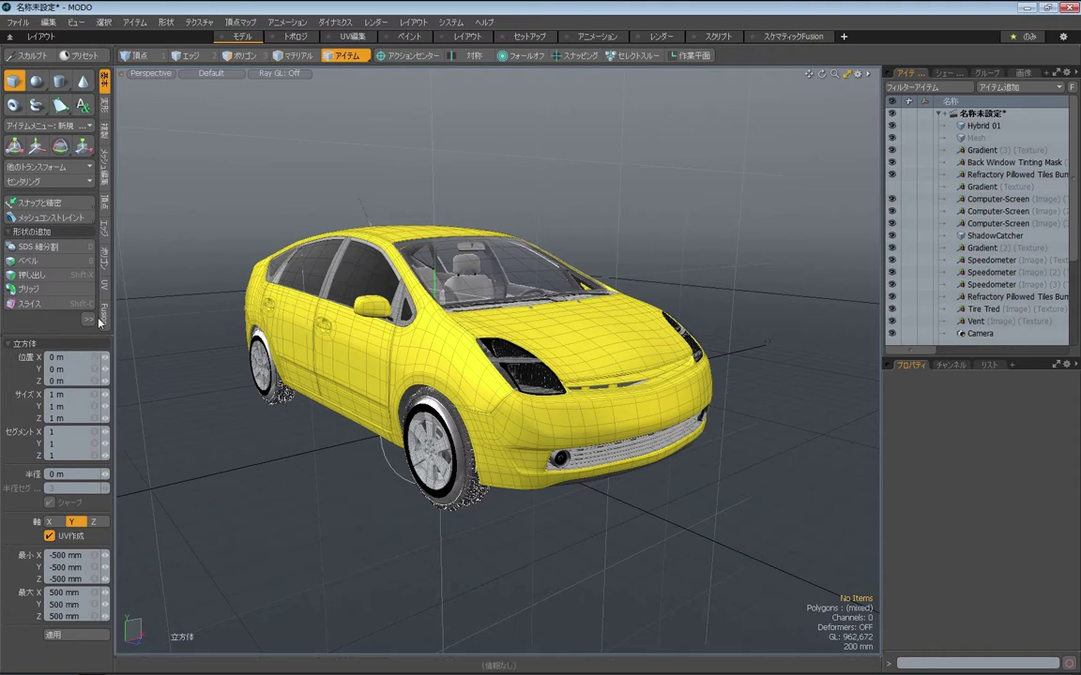
click(14, 82)
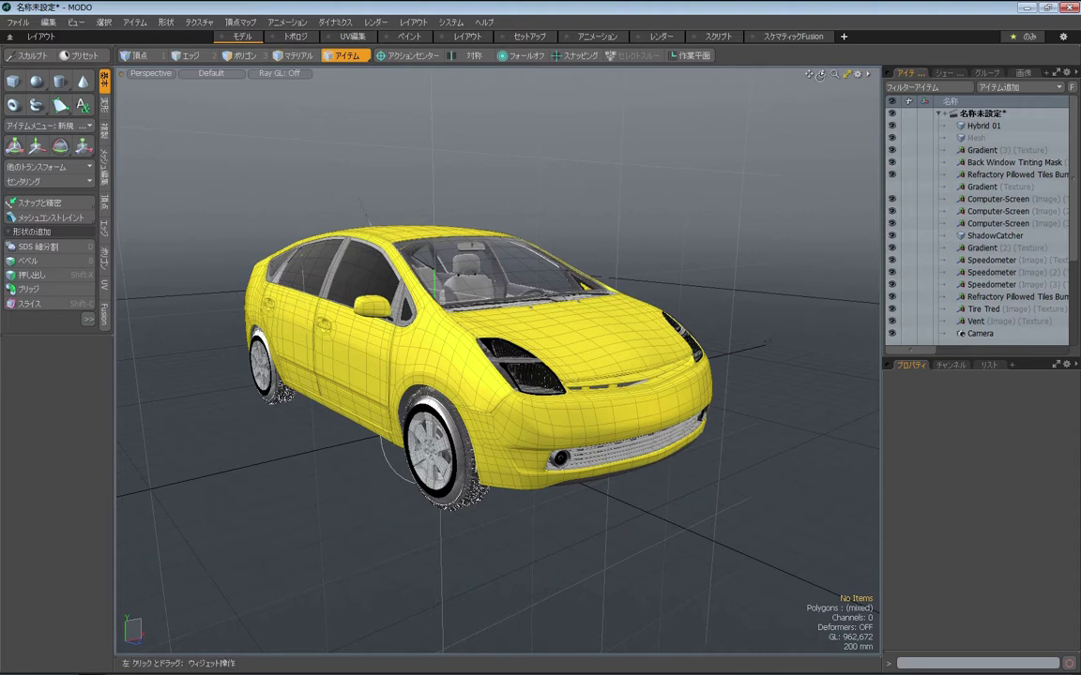
Look at the car from a more frontal angle and show it whole in the Top view.
mouse_move(822, 73)
mouse_down()
mouse_move(832, 131)
mouse_move(833, 84)
mouse_move(816, 80)
mouse_move(732, 82)
mouse_move(751, 82)
mouse_move(751, 113)
mouse_move(755, 56)
mouse_move(713, 84)
mouse_move(722, 131)
mouse_move(728, 90)
mouse_move(765, 89)
mouse_move(778, 118)
mouse_move(824, 82)
mouse_move(891, 79)
mouse_move(812, 77)
mouse_move(864, 78)
mouse_move(818, 75)
mouse_move(833, 77)
mouse_up()
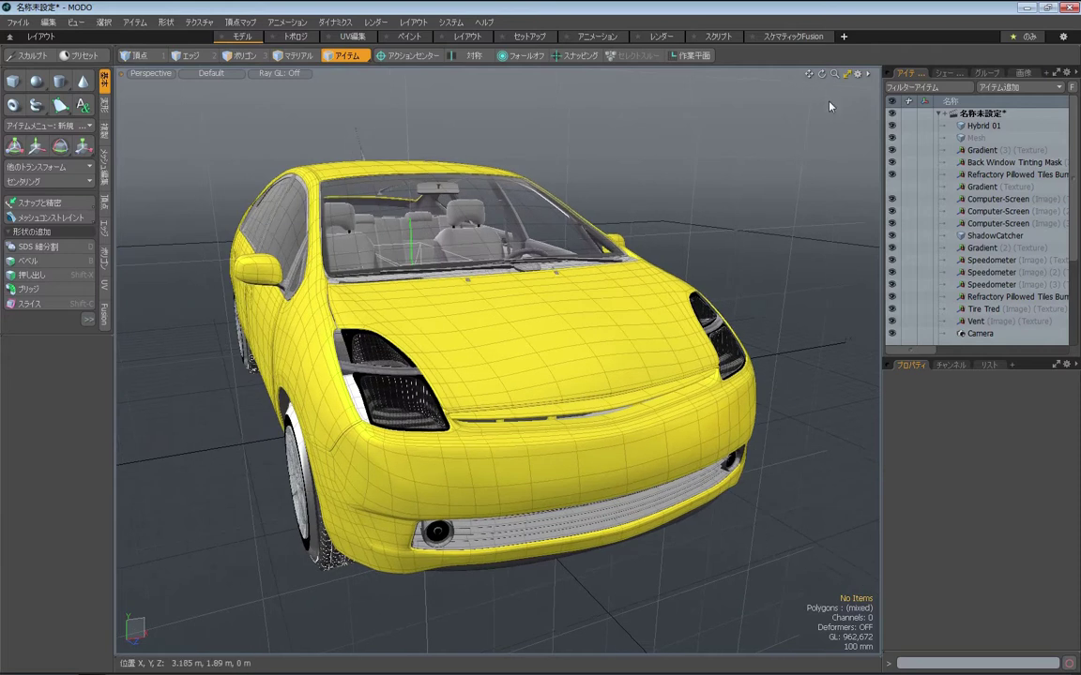
click(147, 73)
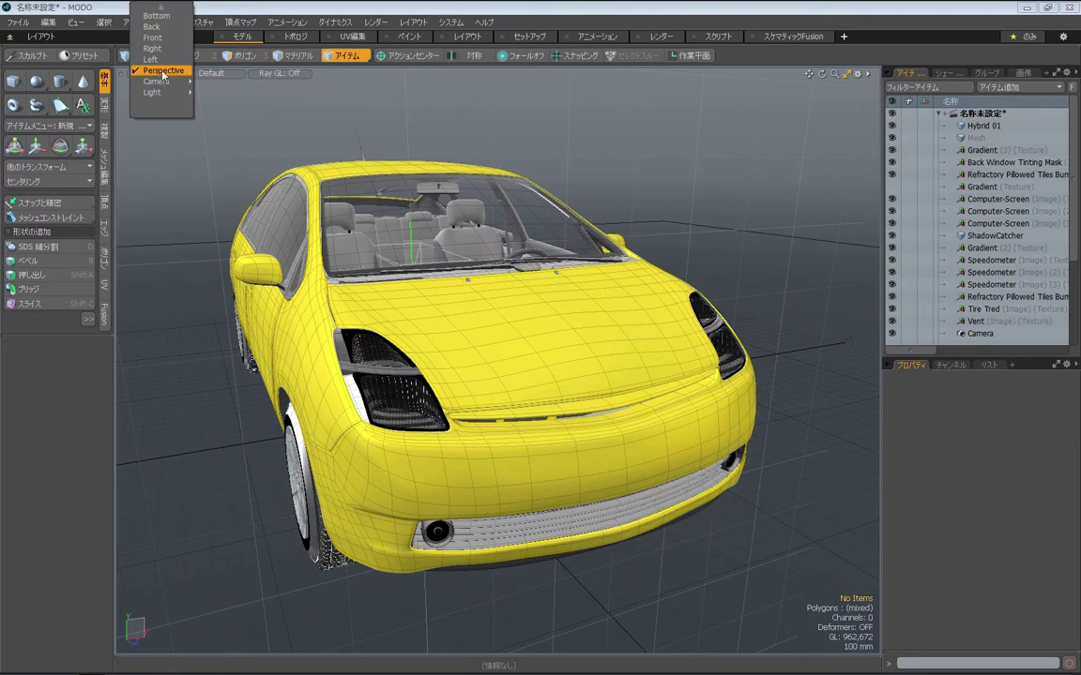
click(167, 15)
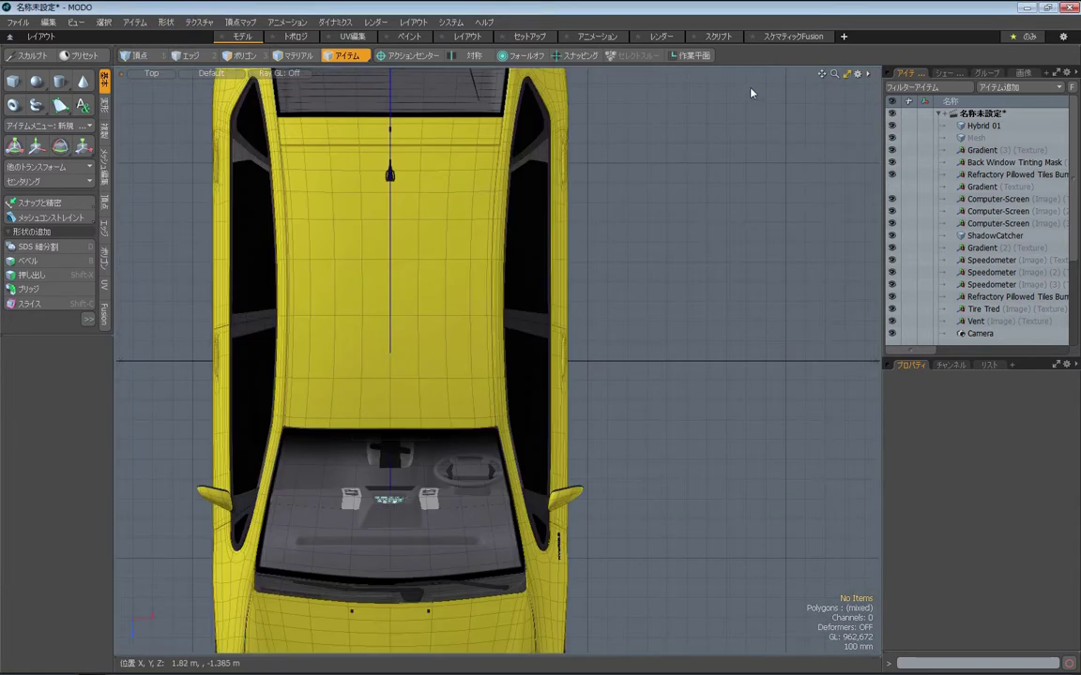
scroll(752, 67, down, 1)
scroll(752, 67, down, 3)
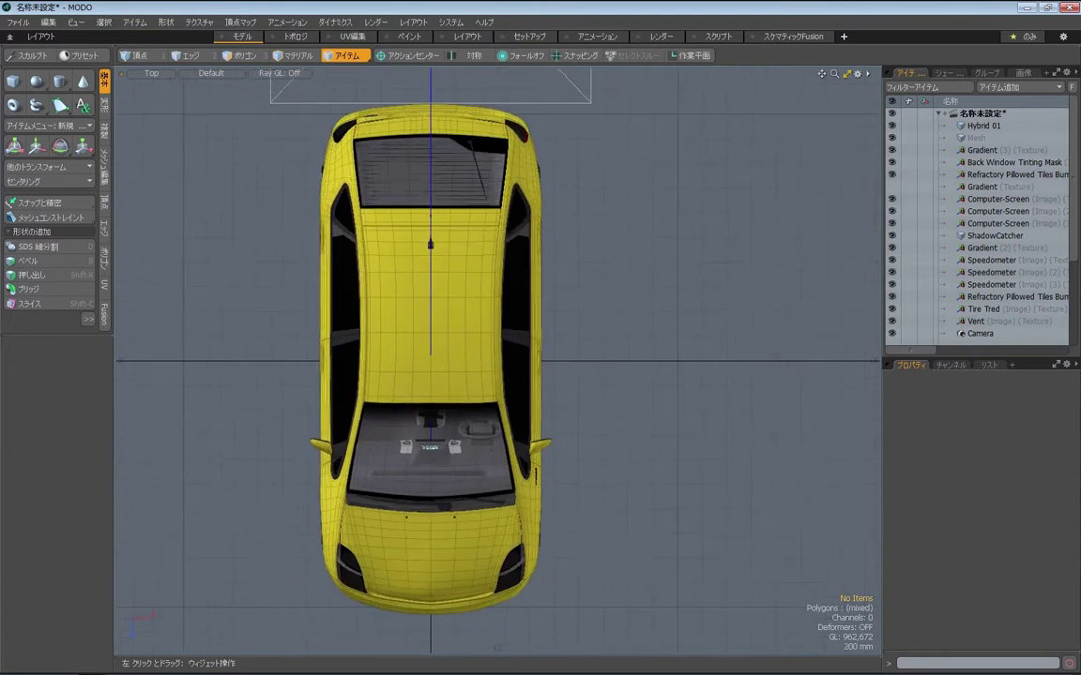
Inspect the car in the Front and Right views and return the viewport to Perspective.
click(152, 73)
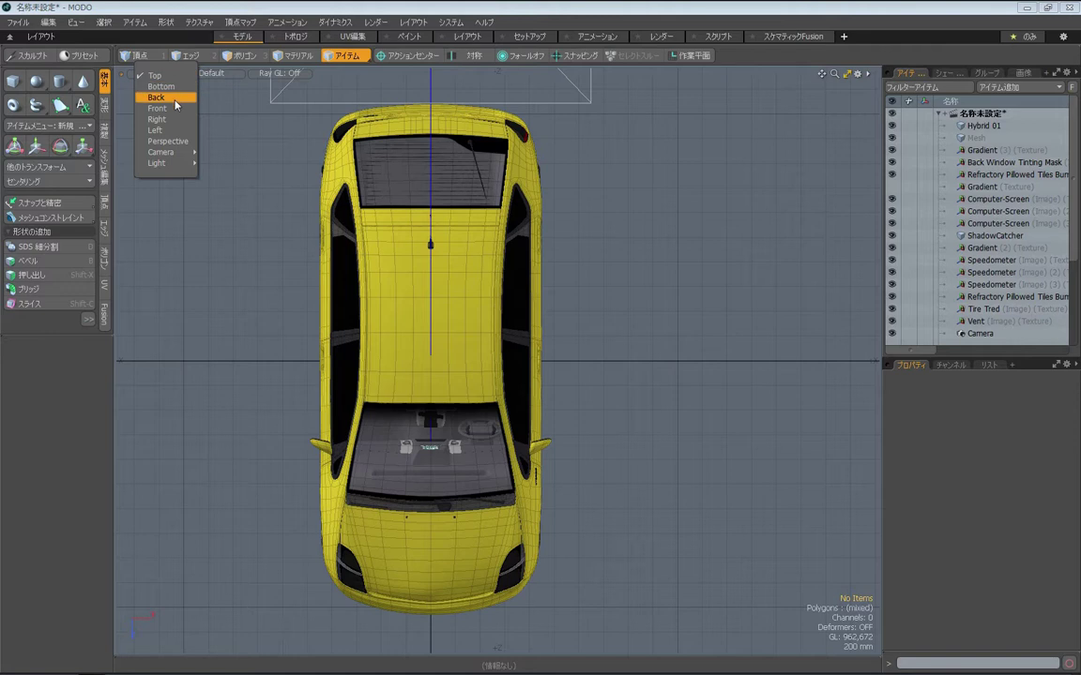
click(173, 109)
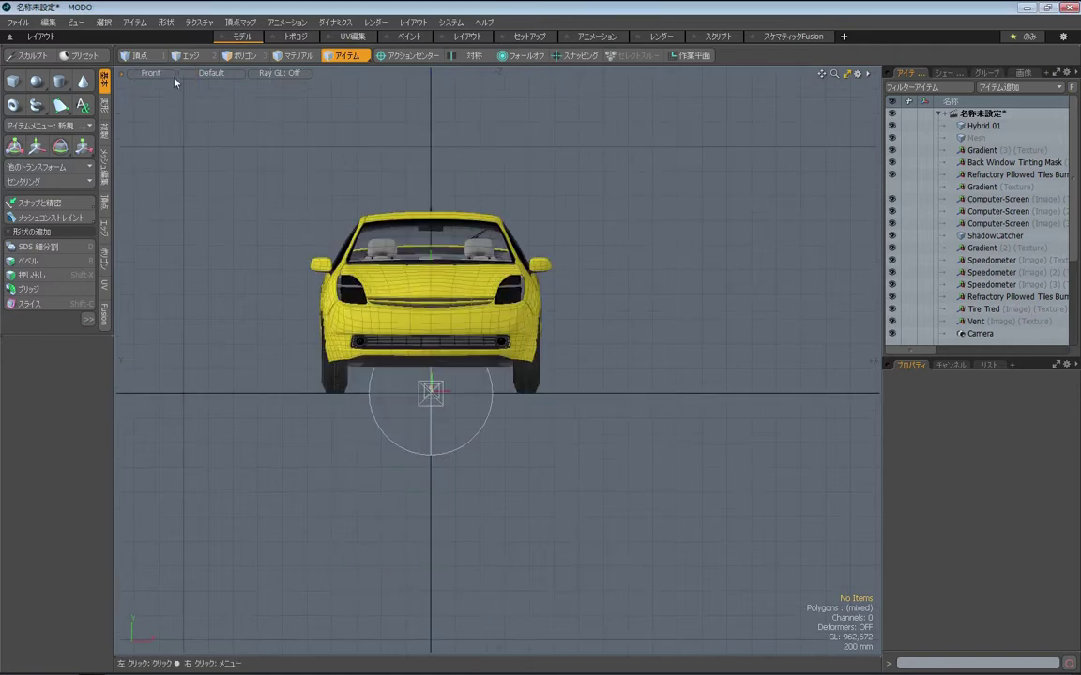
click(152, 74)
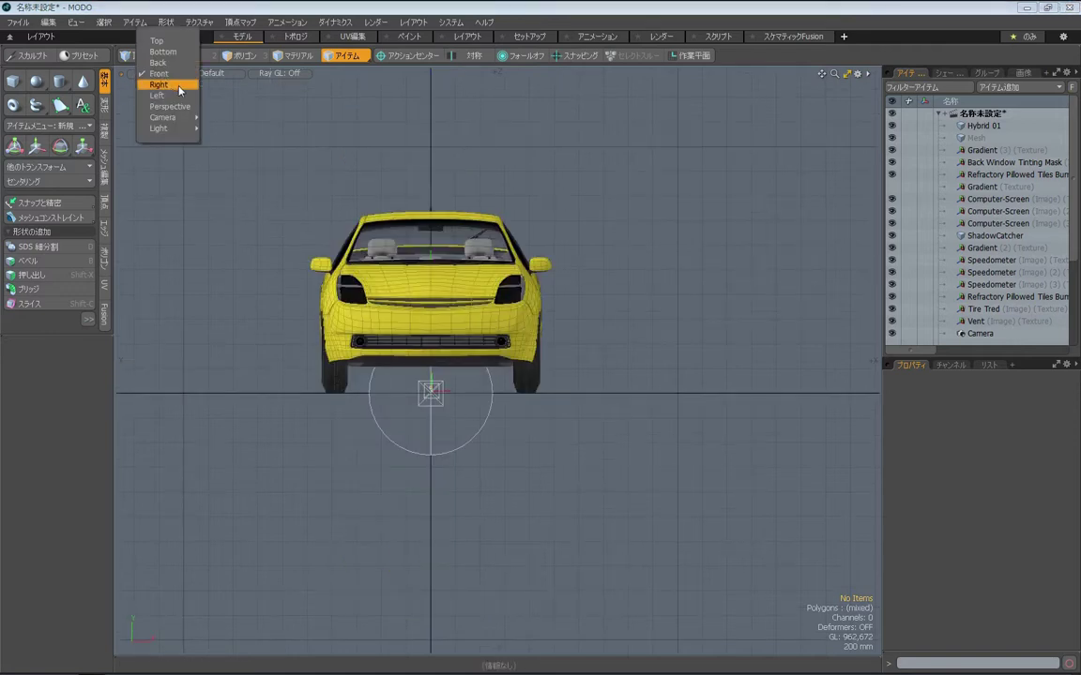
click(159, 84)
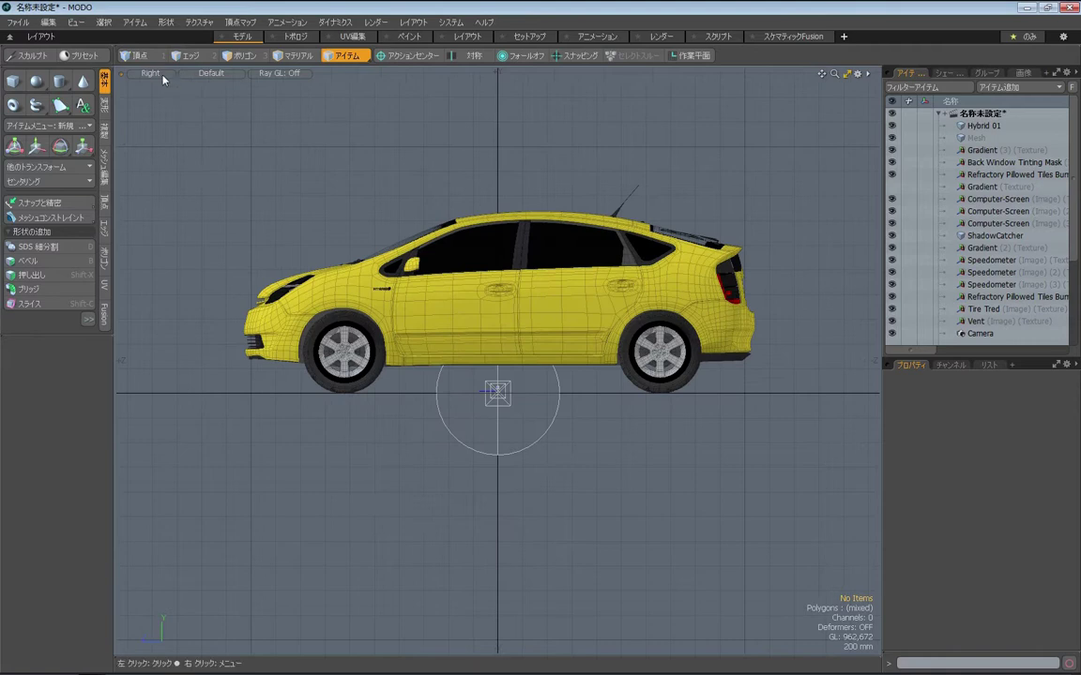
click(161, 77)
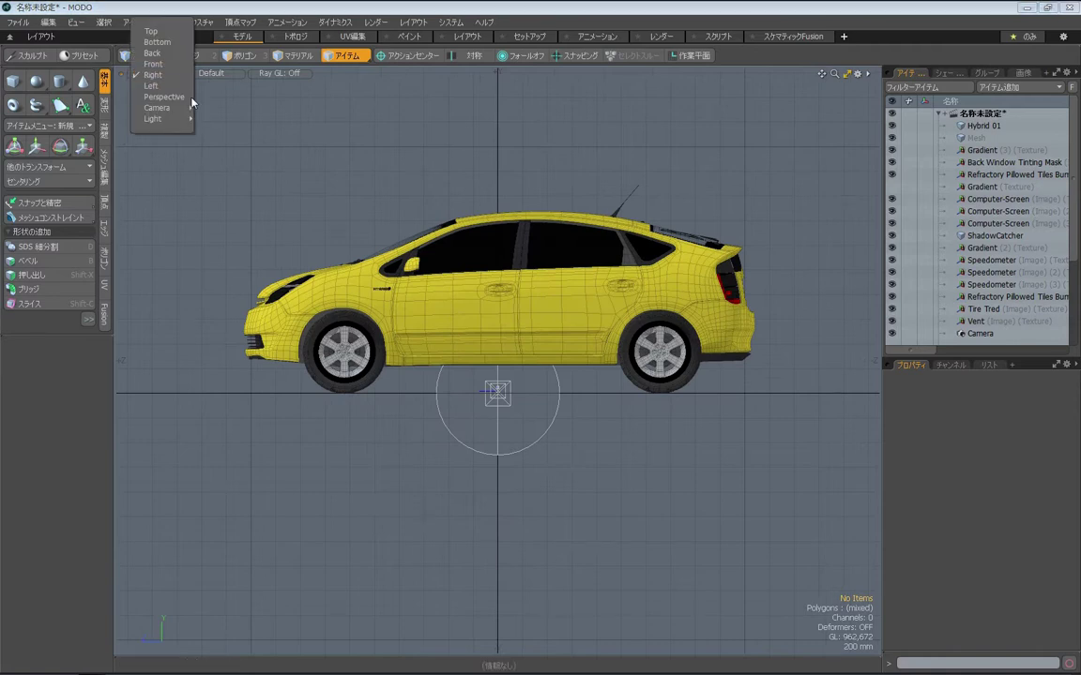
click(163, 97)
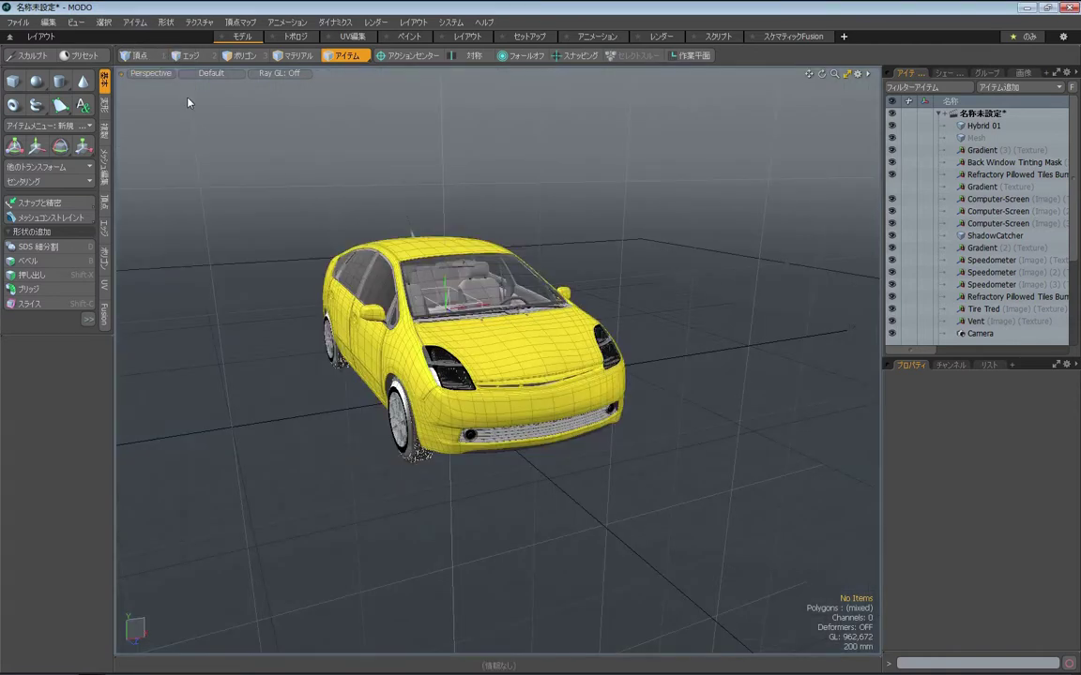
Preview the car in Wireframe, Texture and Reflection shading, and return the viewport to Default shading.
click(237, 74)
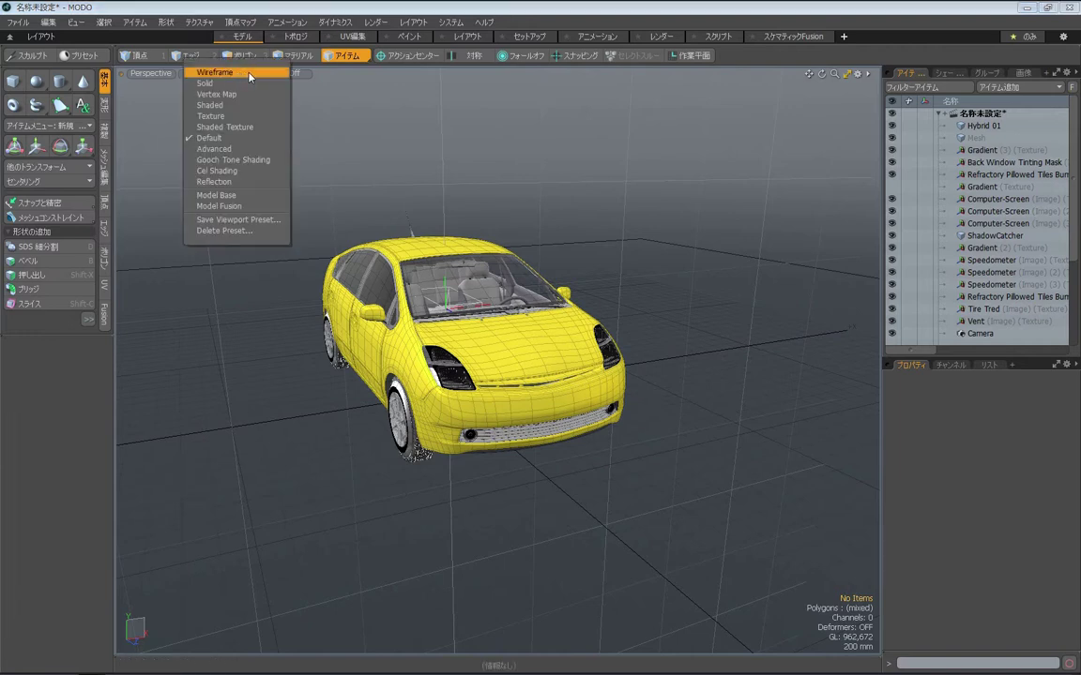
click(249, 74)
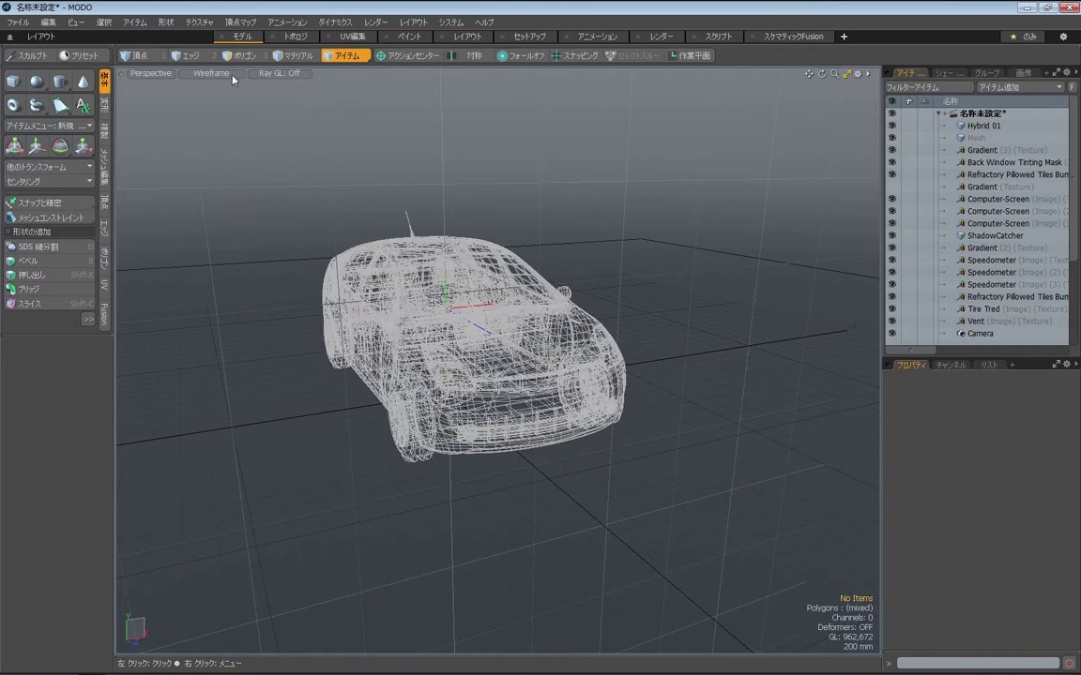
click(212, 74)
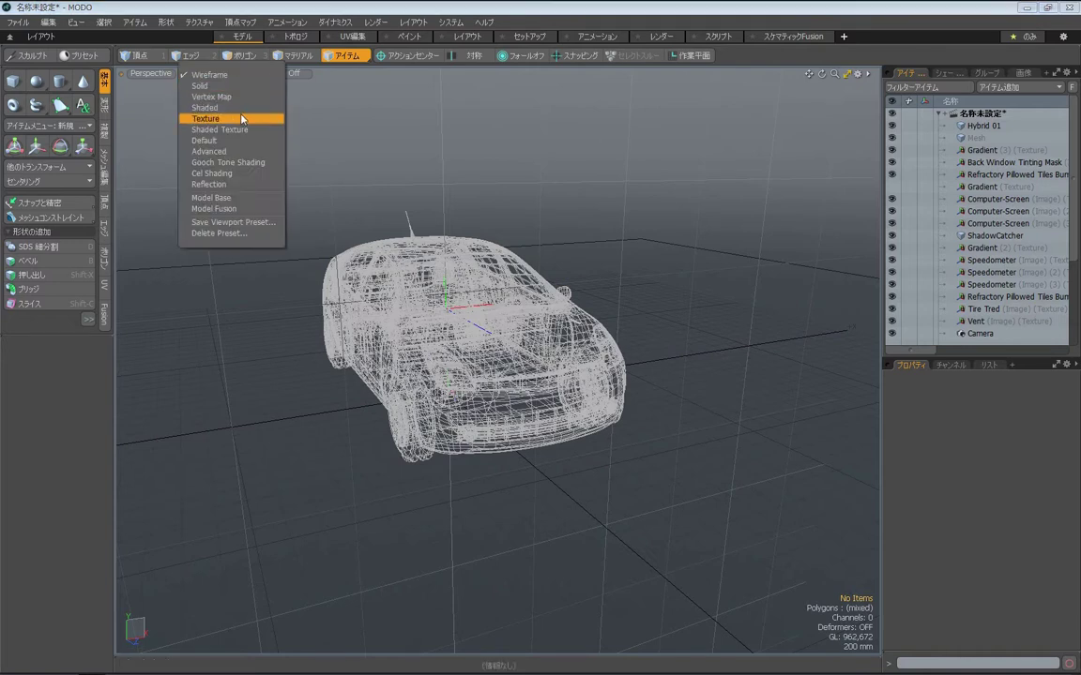
click(241, 118)
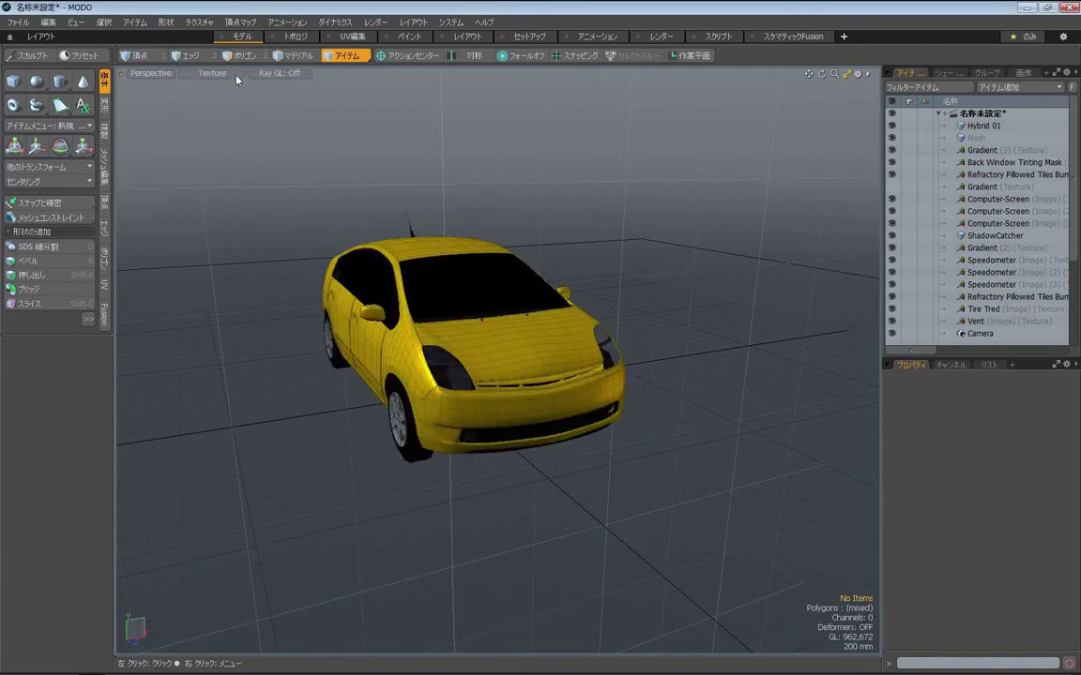
click(212, 72)
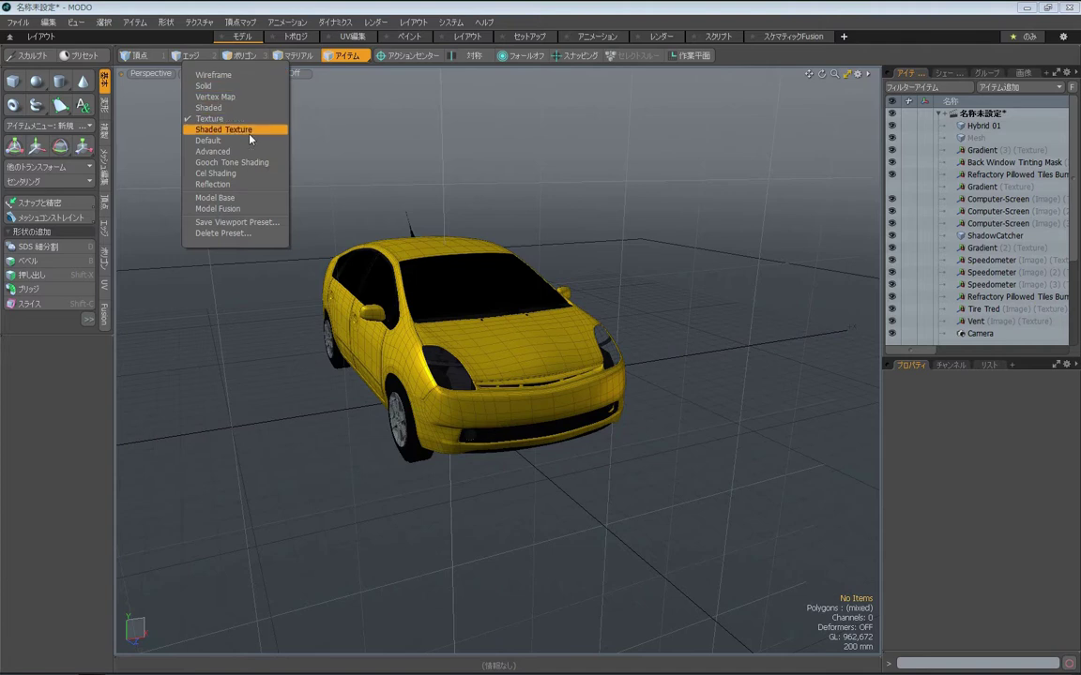
click(253, 185)
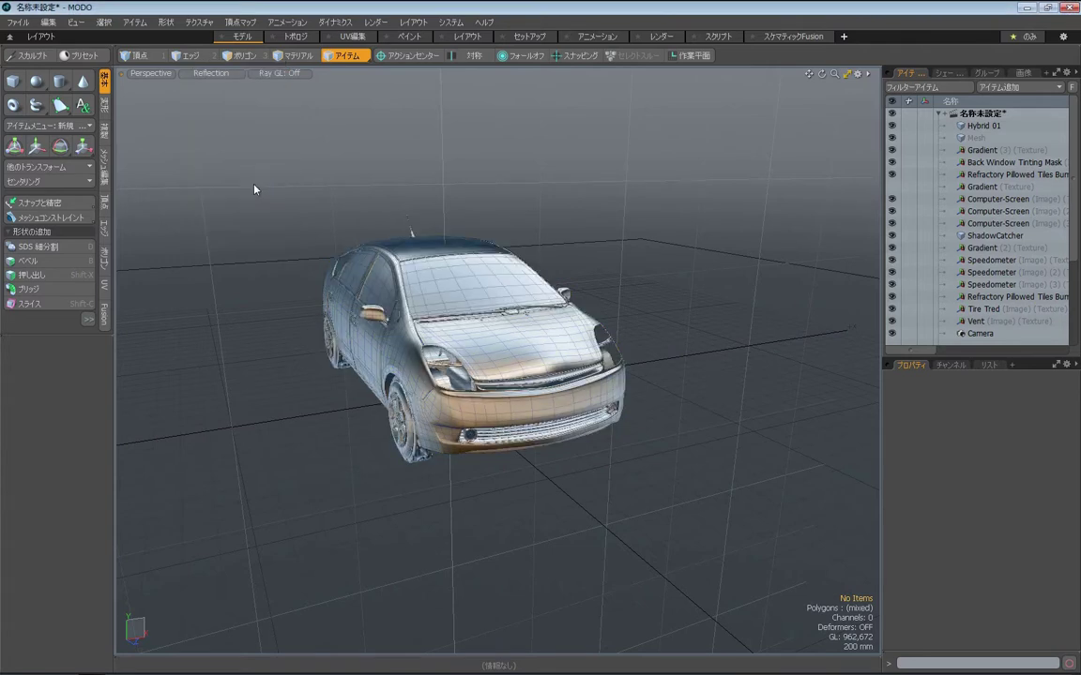
click(211, 73)
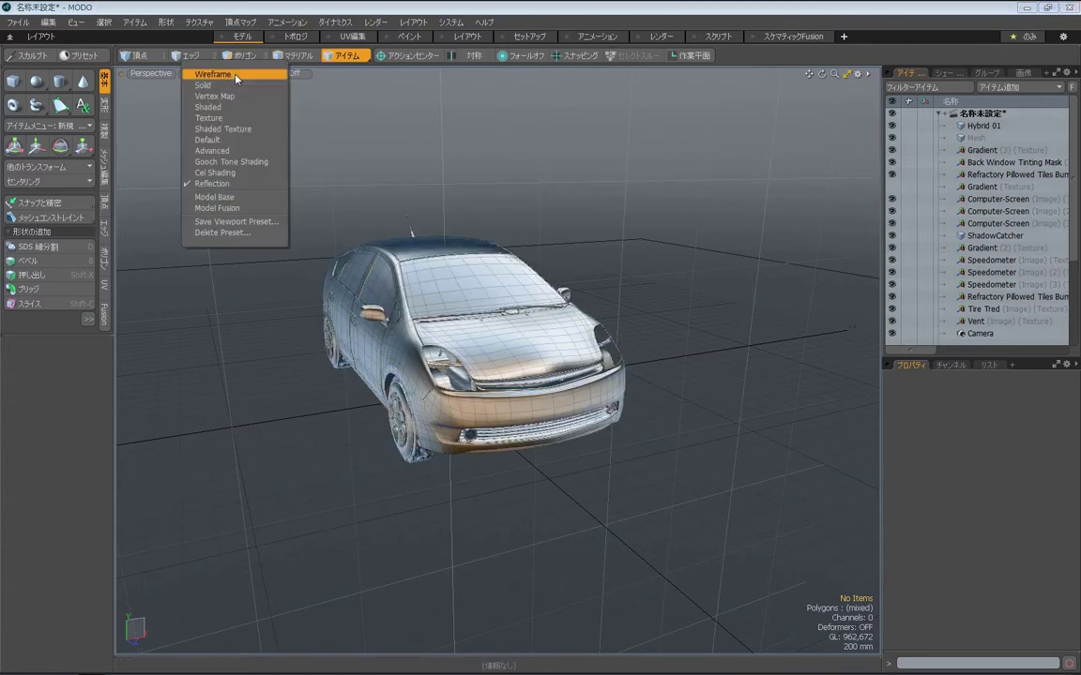
click(243, 140)
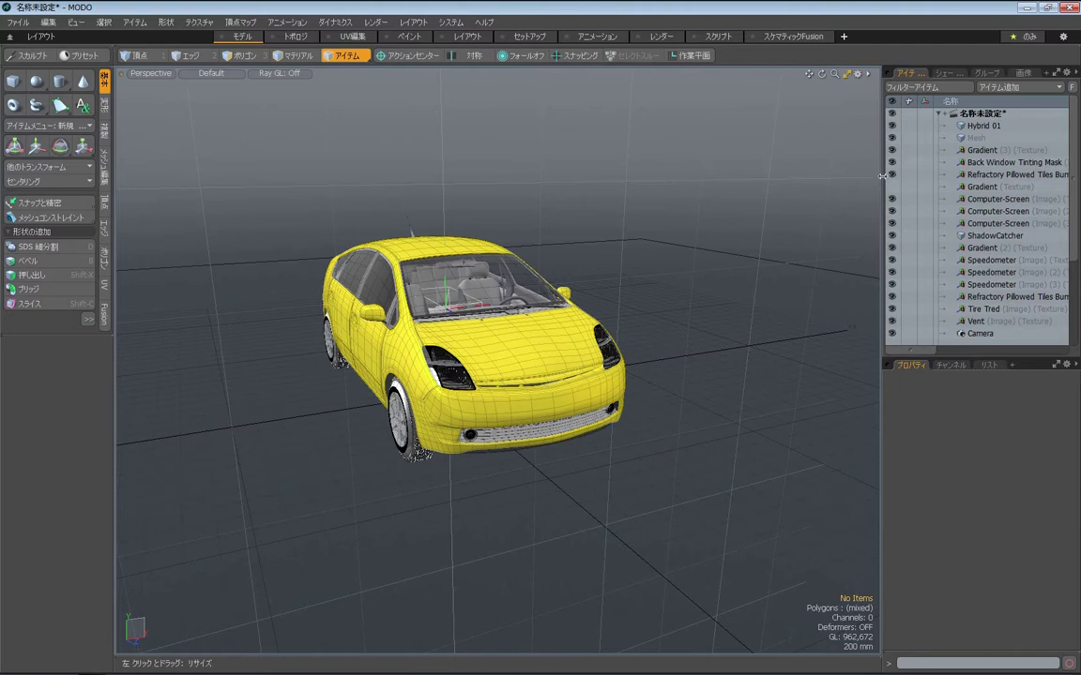
Widen the area holding the Item List and Properties, and view the Shader Tree before returning to the Item List.
drag(887, 180, 812, 177)
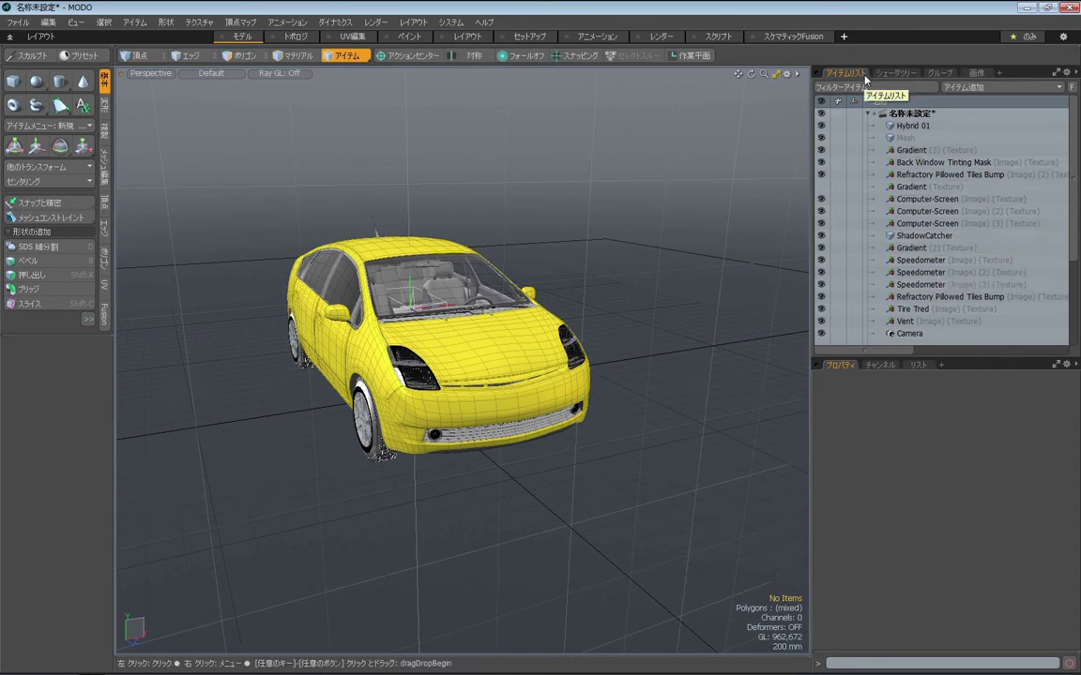
click(915, 76)
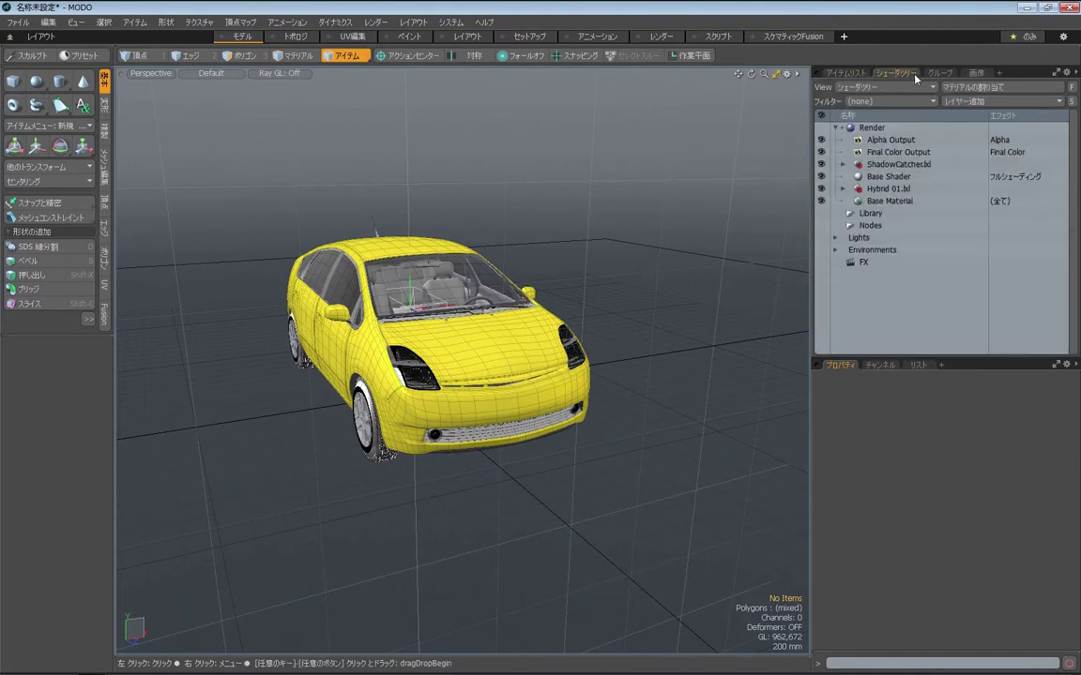
click(865, 74)
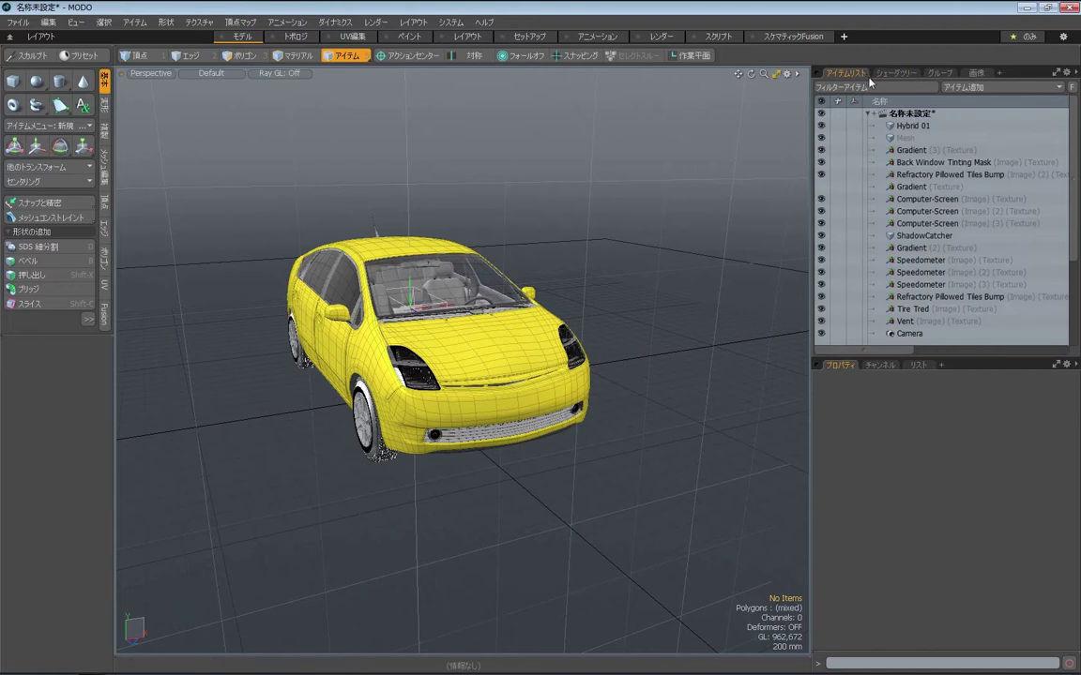
Select the Hybrid 01 mesh item and enlarge the Properties area upward to show more of its settings.
click(944, 132)
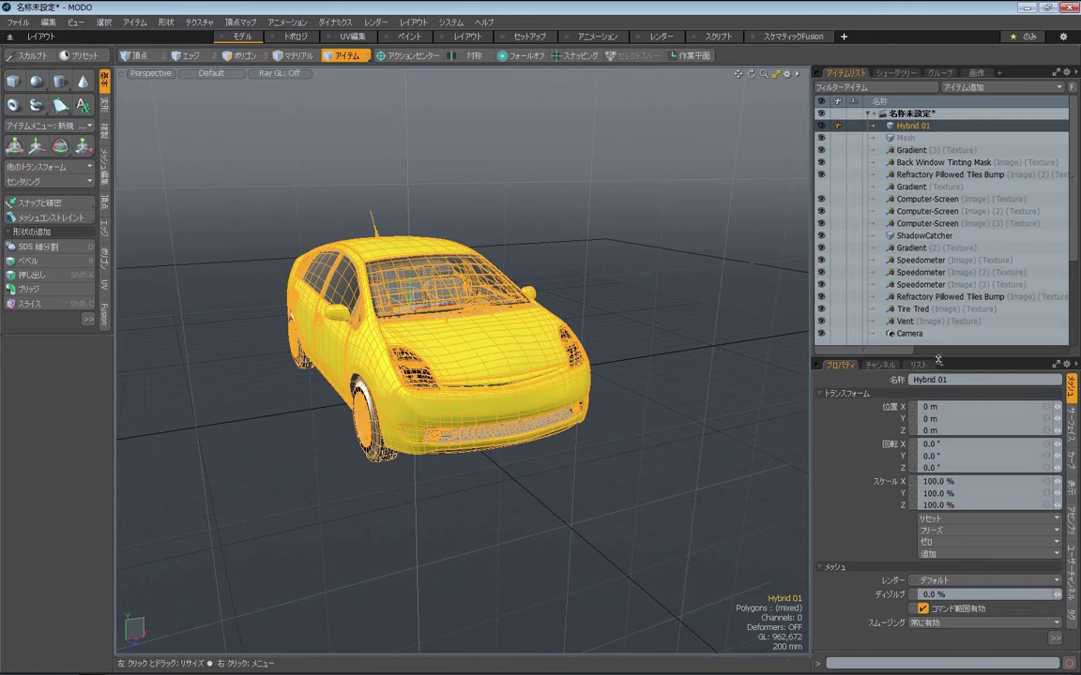
drag(938, 347, 928, 233)
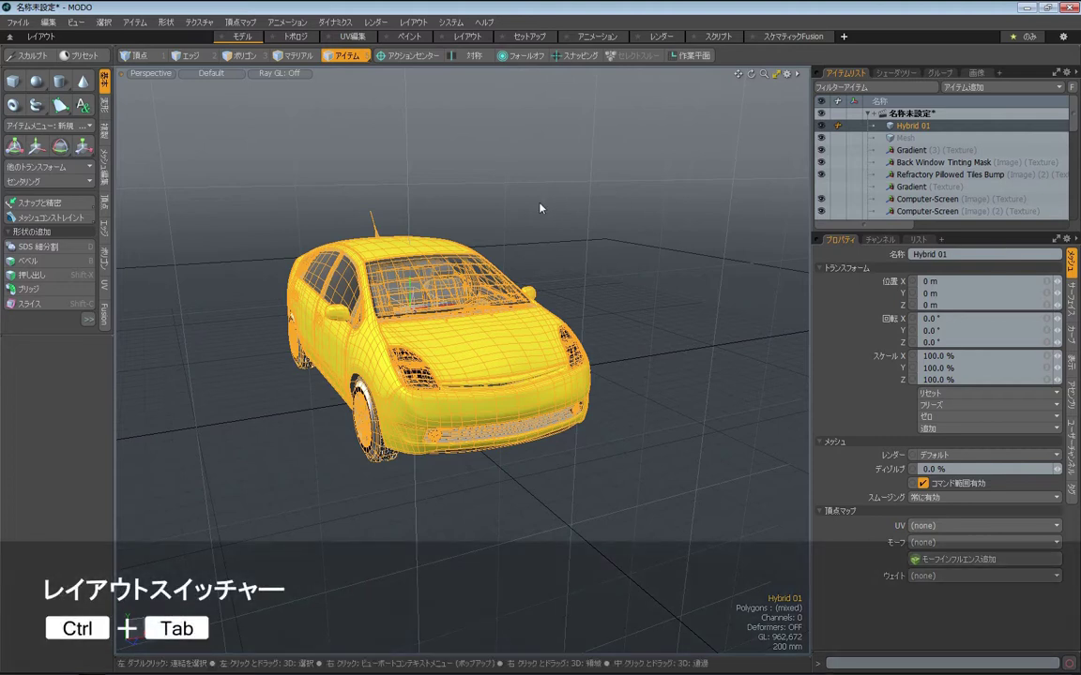
Use the layout switcher to view the Setup and UV Edit layouts, and return to the Model layout.
key(ctrl+Tab)
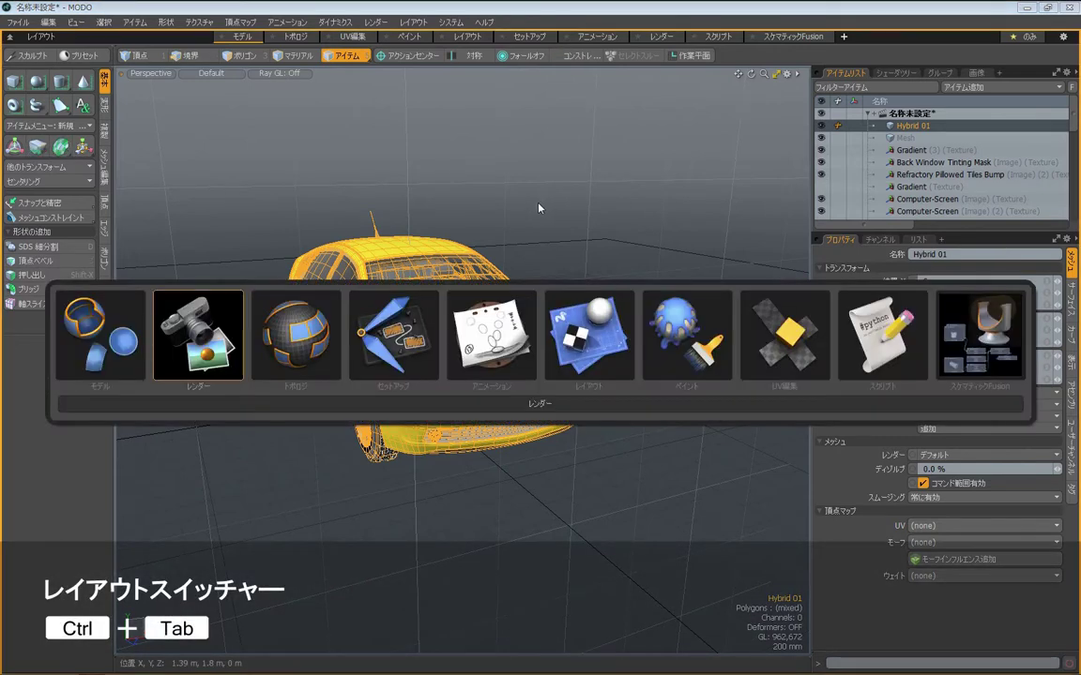
click(398, 345)
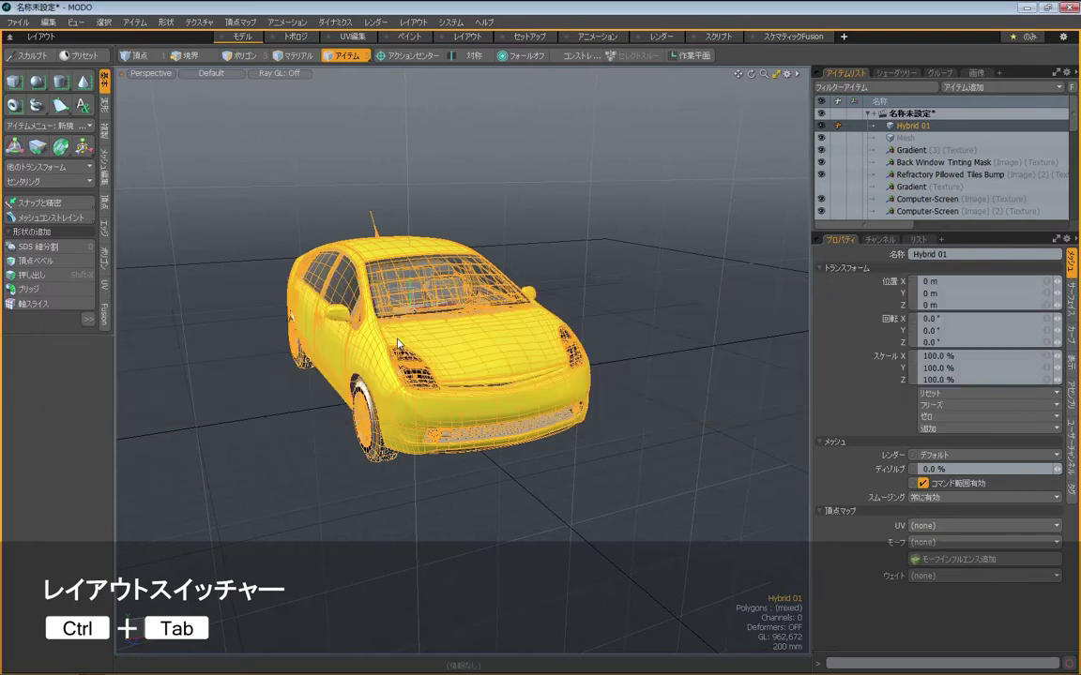
key(ctrl+Tab)
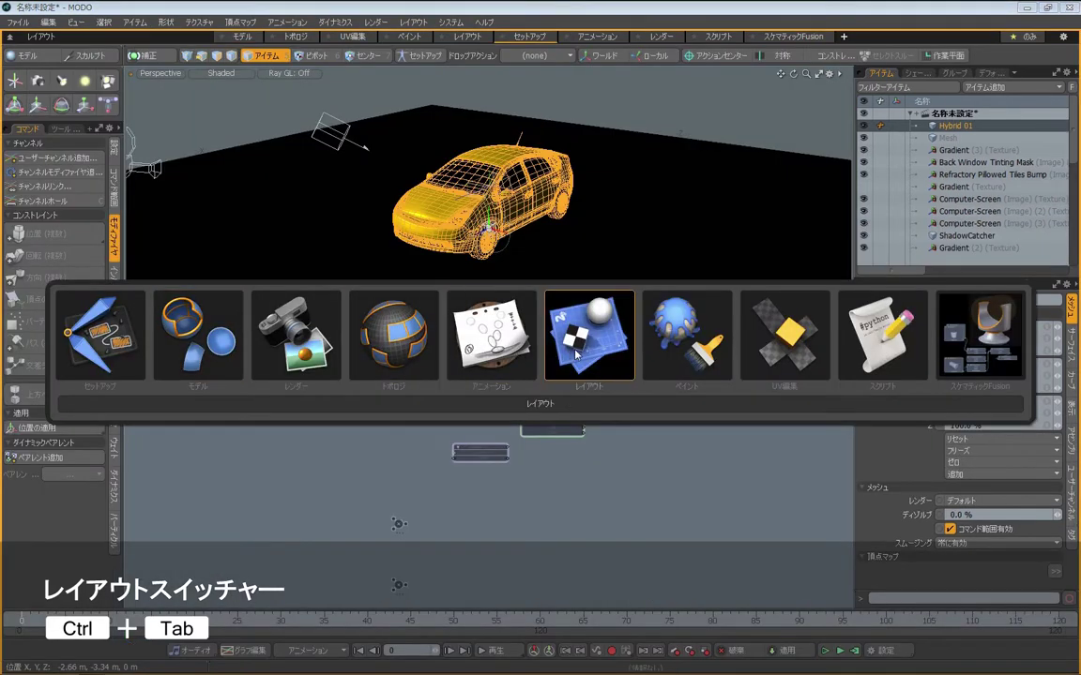
click(790, 355)
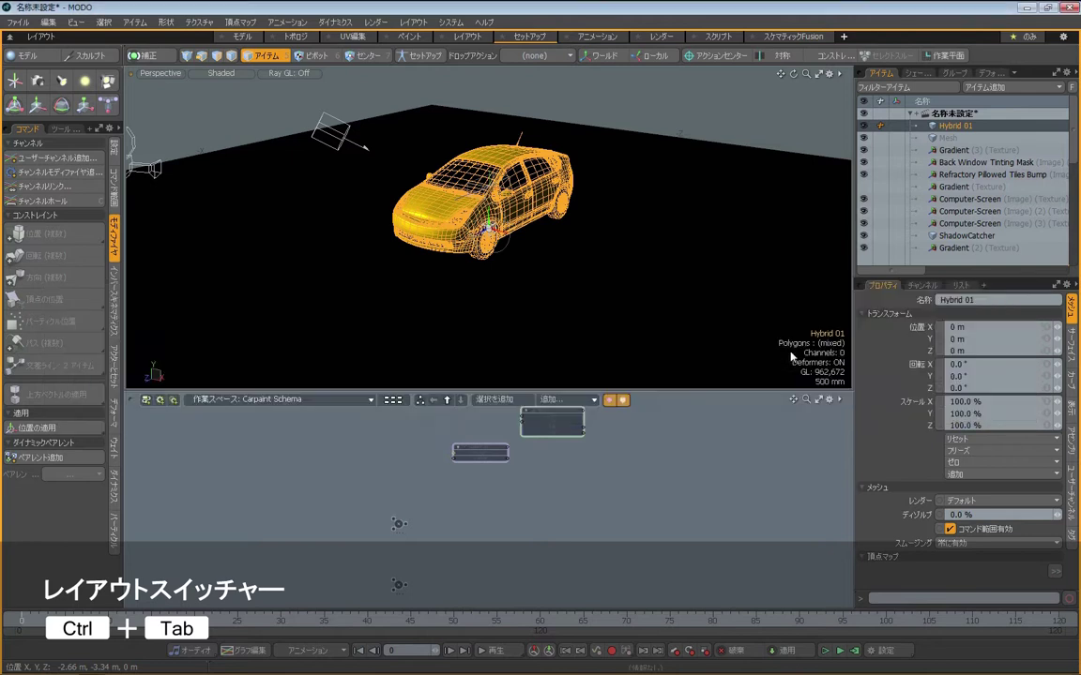
key(ctrl+Tab)
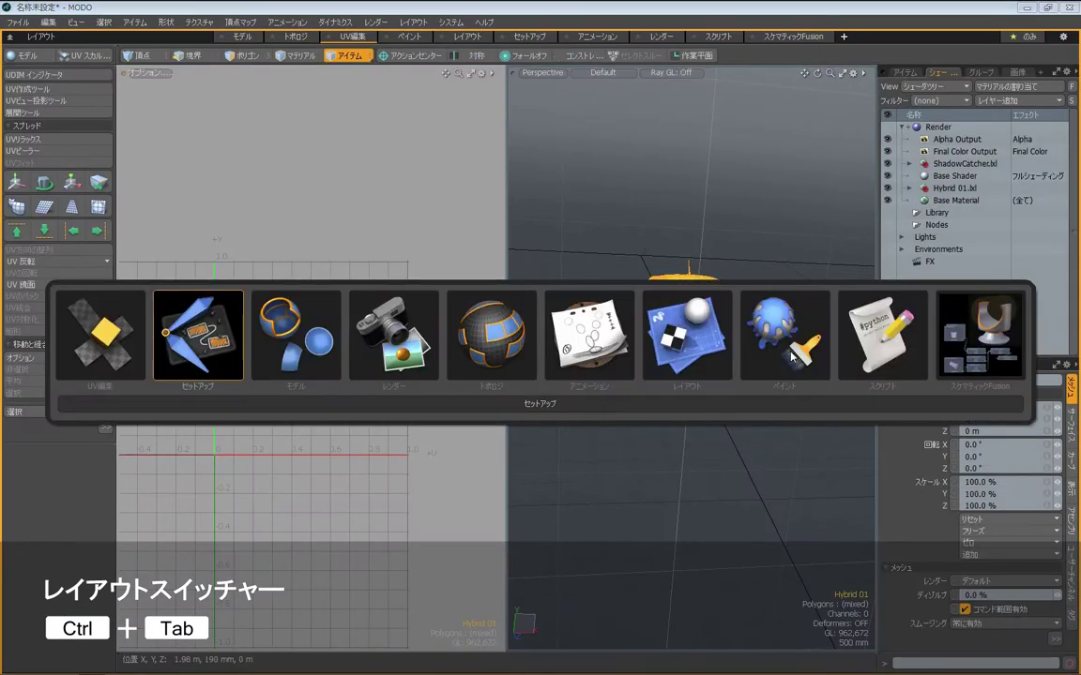
click(315, 342)
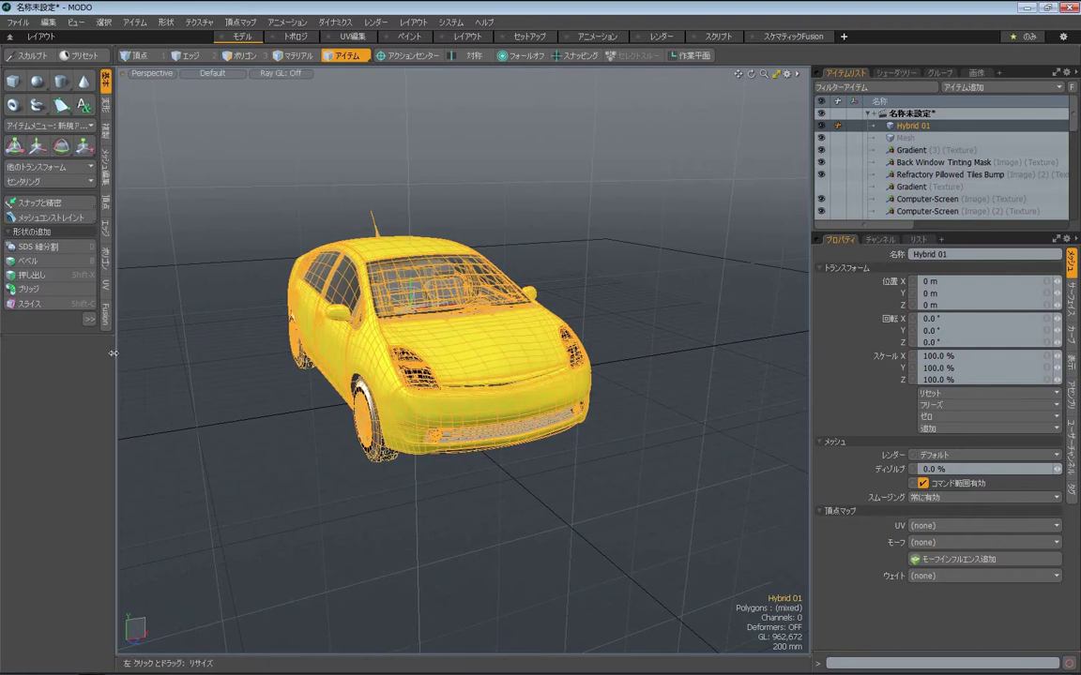
Widen the tool area and the Item List and Properties area, and extend the Item List downward to show more items.
drag(113, 349, 136, 356)
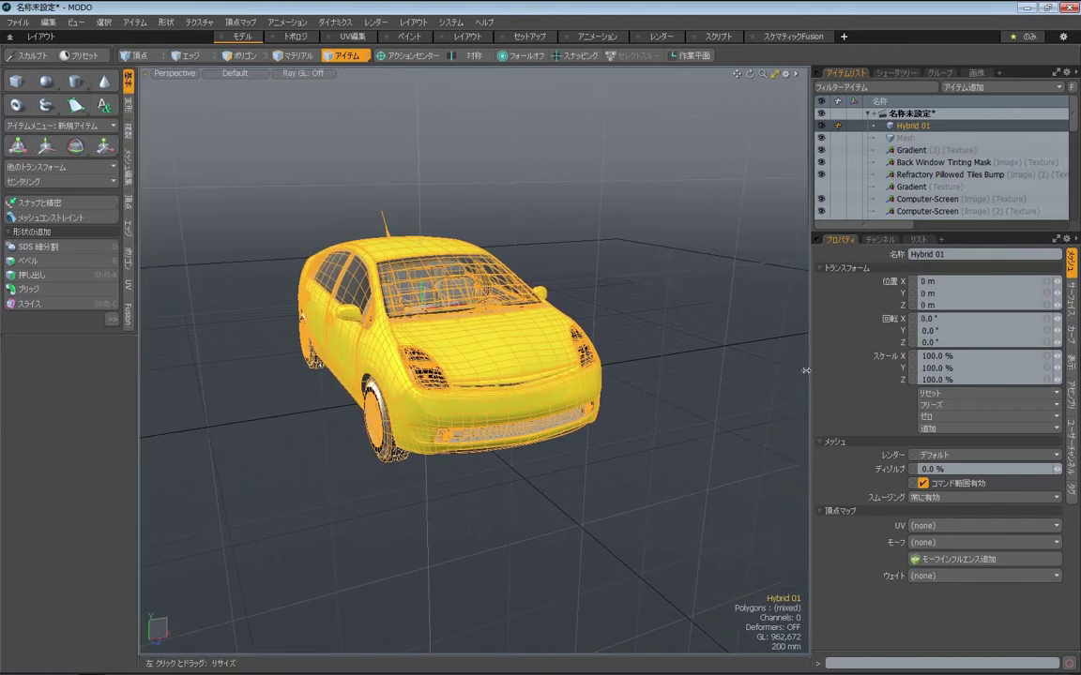
drag(805, 371, 742, 369)
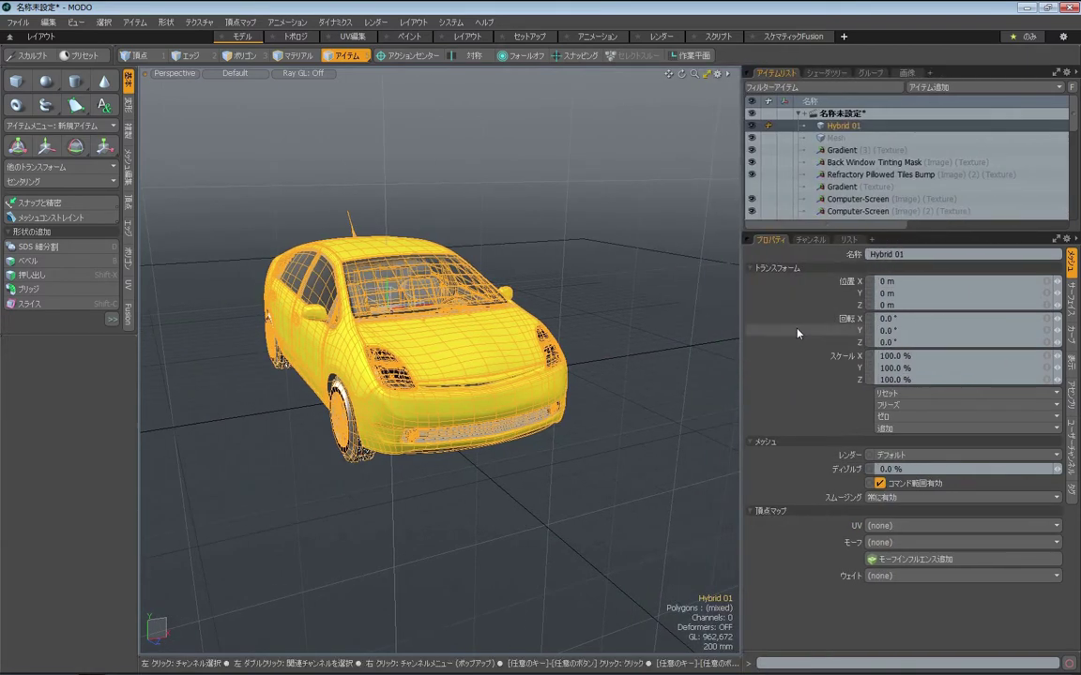
drag(915, 236, 904, 177)
drag(901, 168, 888, 328)
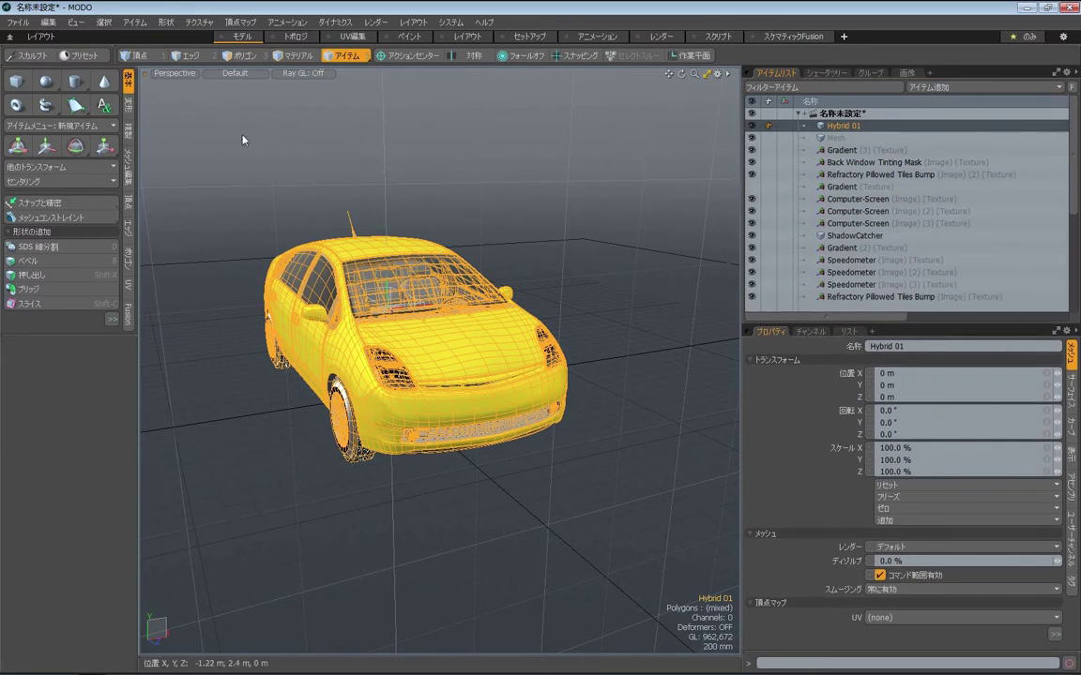
Split the 3D viewport into two side-by-side views and change the right-hand view to the Graph Editor.
right_click(145, 79)
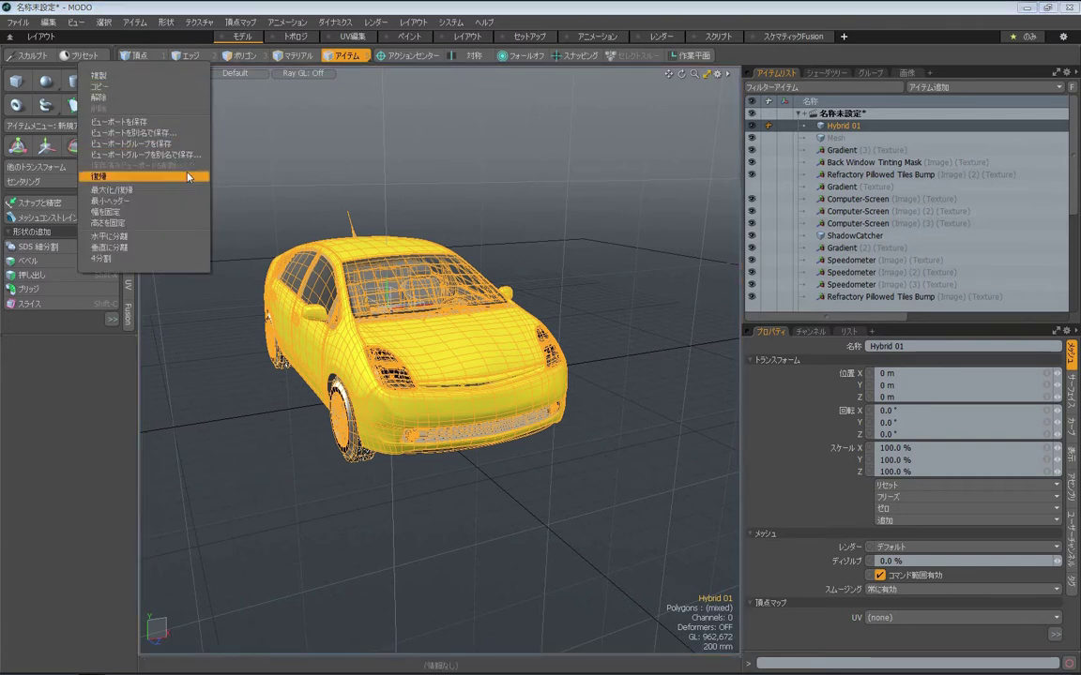
click(163, 242)
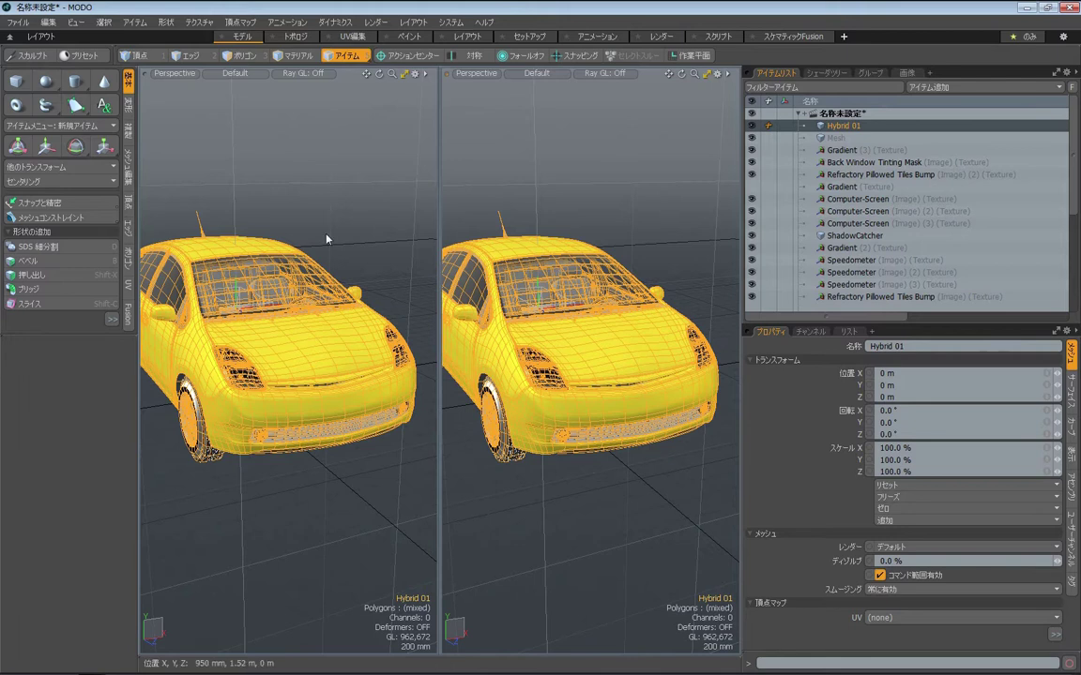
click(729, 77)
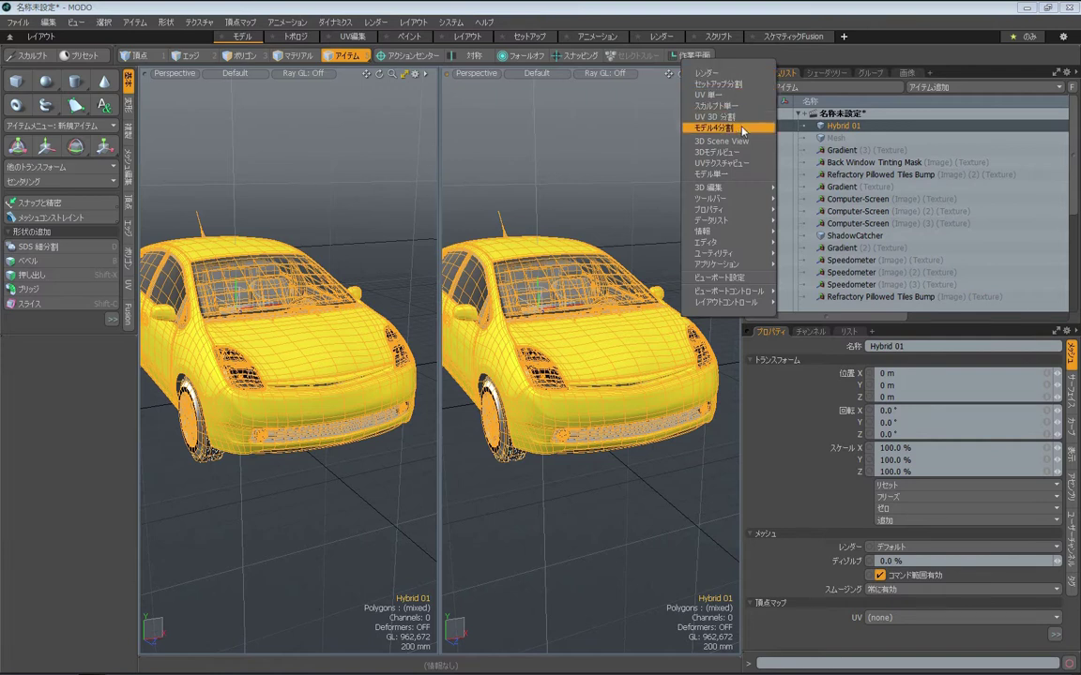
mouse_move(741, 192)
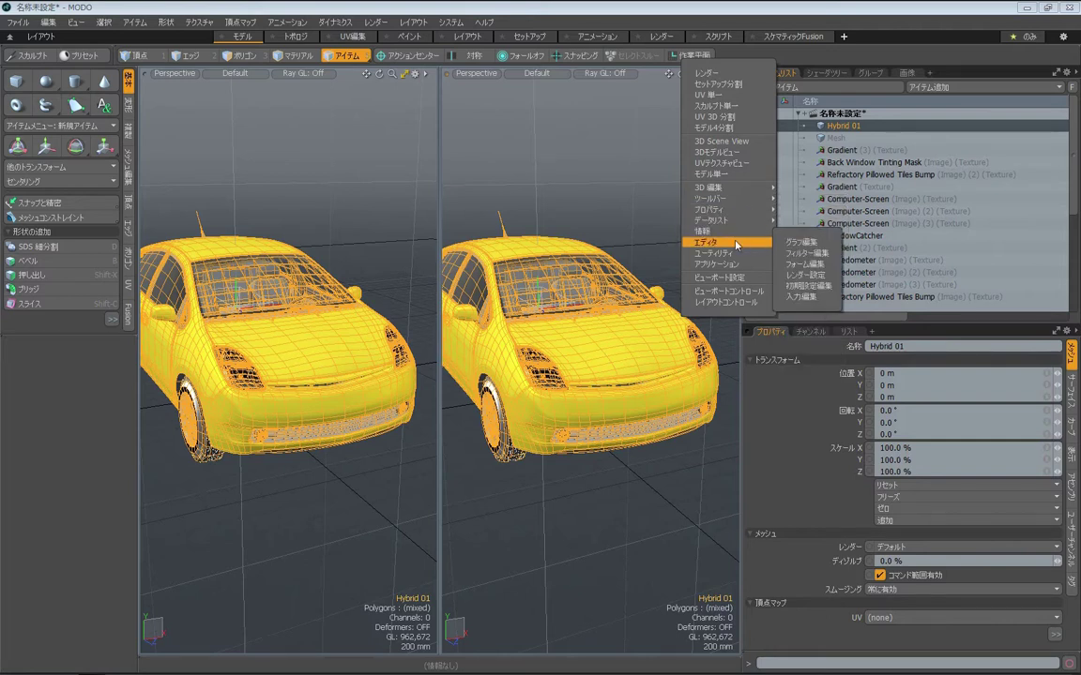
click(786, 243)
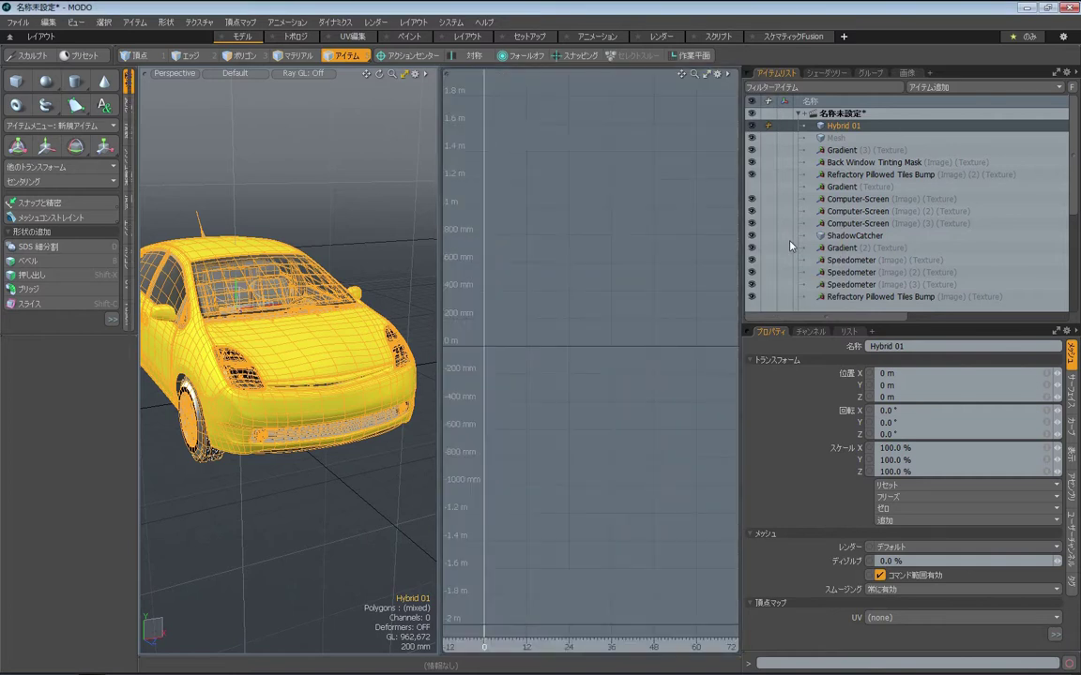
Replace the Graph Editor view with the render Preview.
click(728, 78)
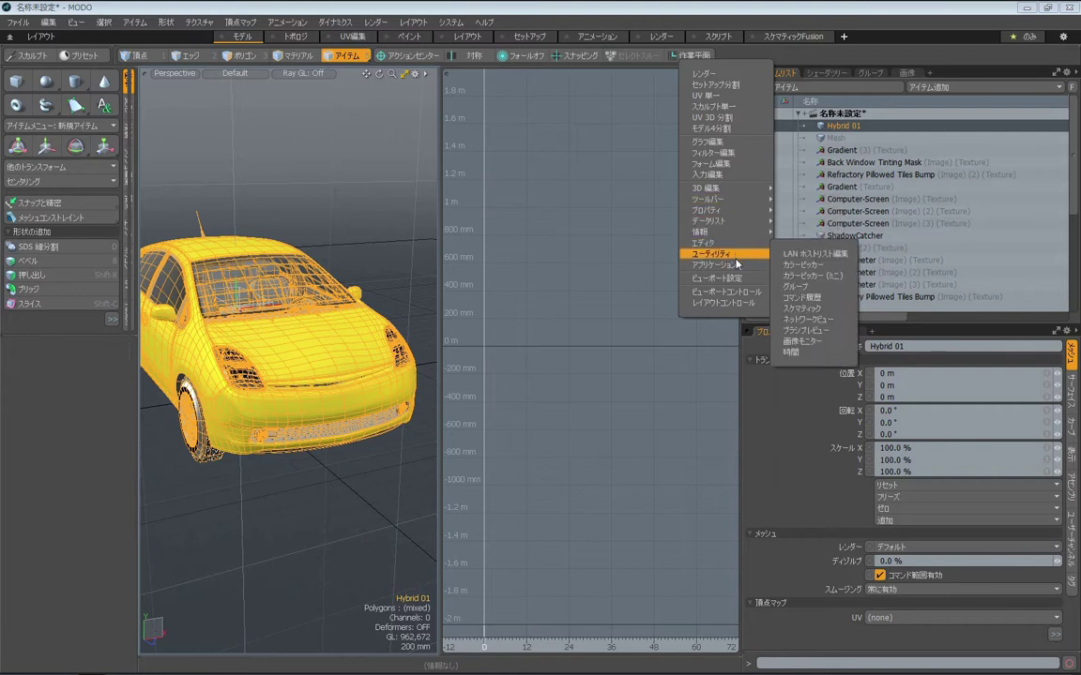
mouse_move(735, 281)
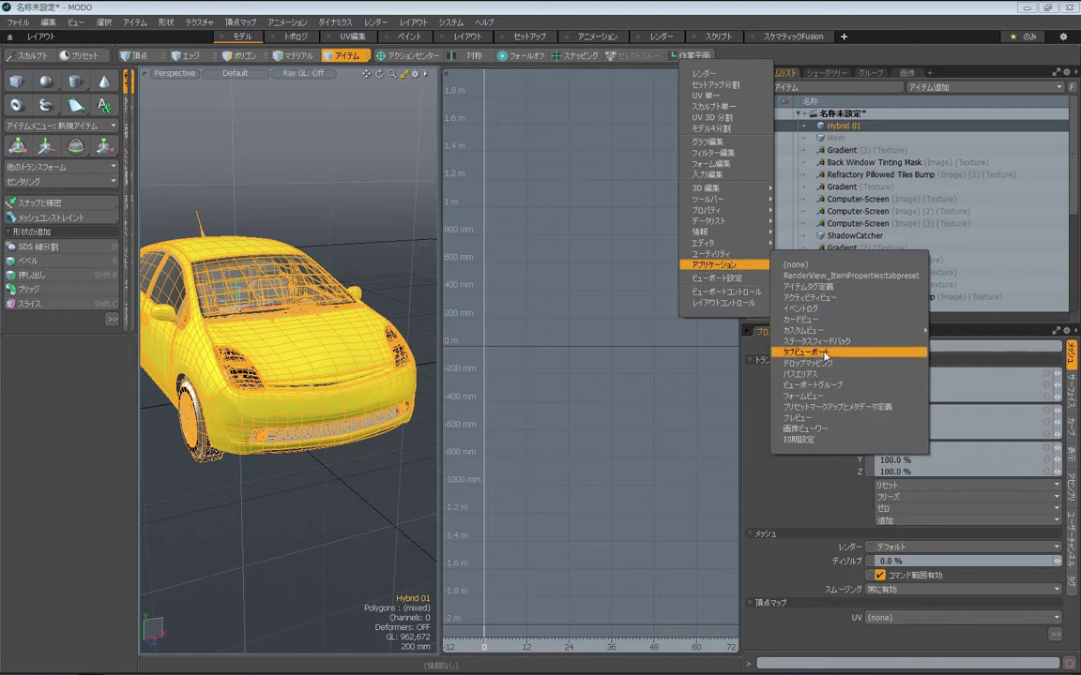
click(836, 425)
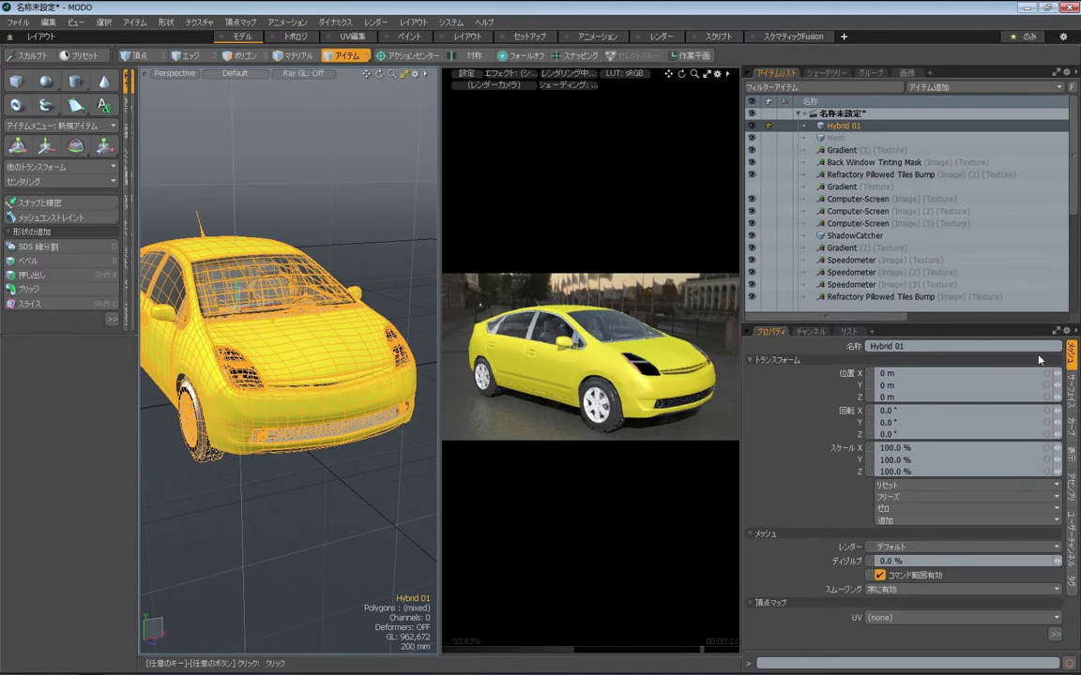
View the options for saving the current arrangement as a new layout, and close the dialog without saving.
click(414, 22)
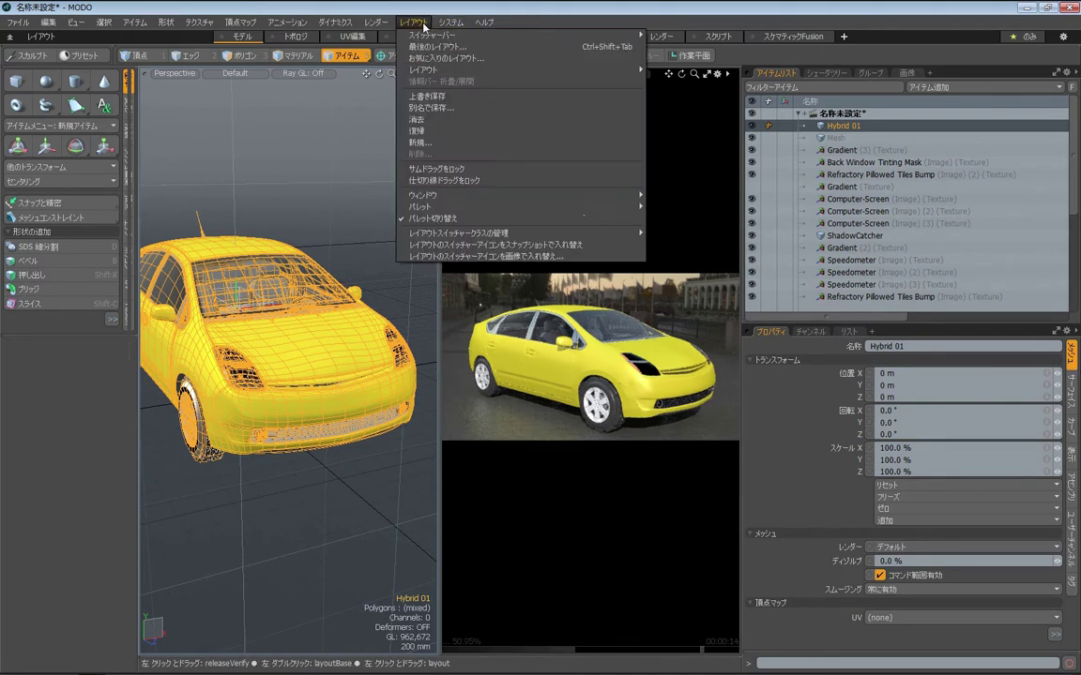
click(469, 109)
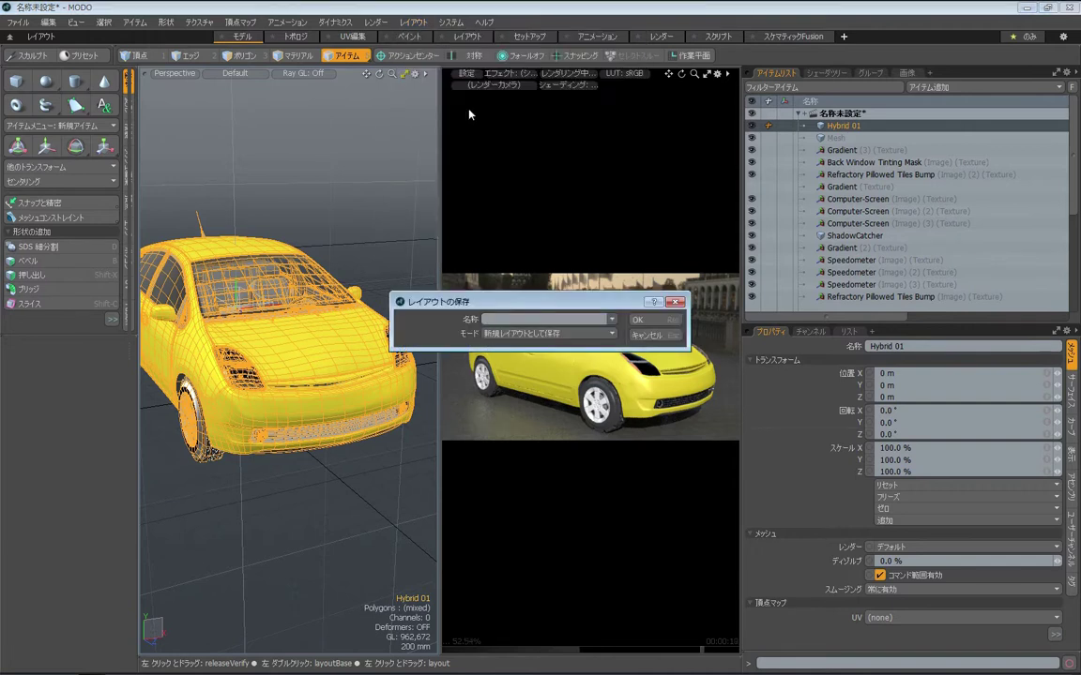
drag(533, 302, 474, 134)
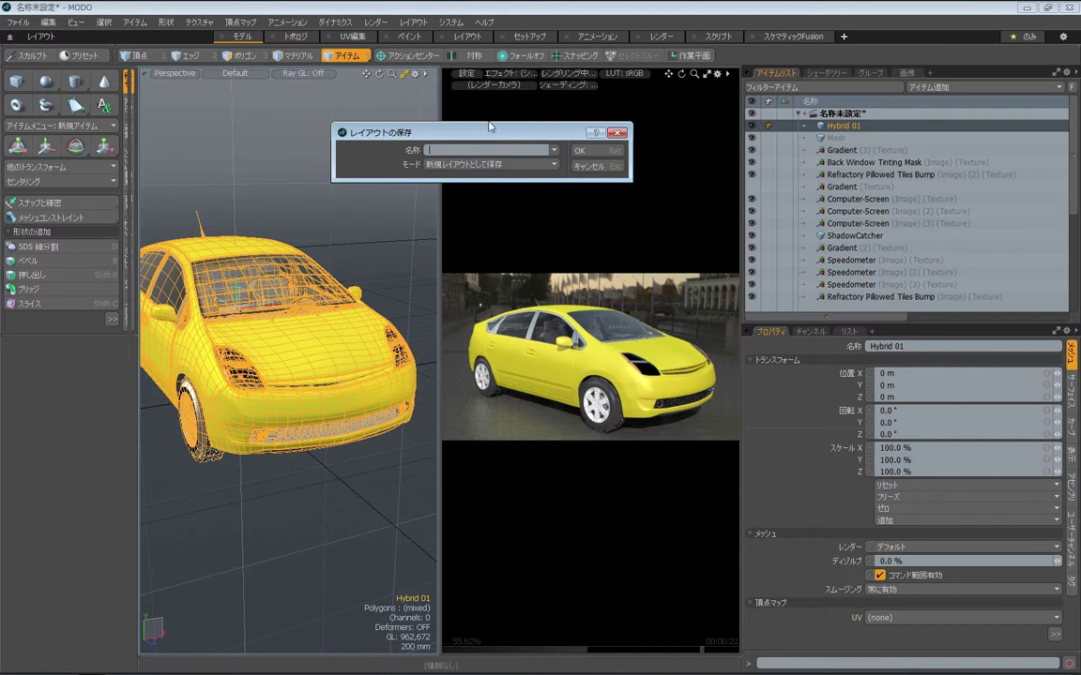
click(617, 134)
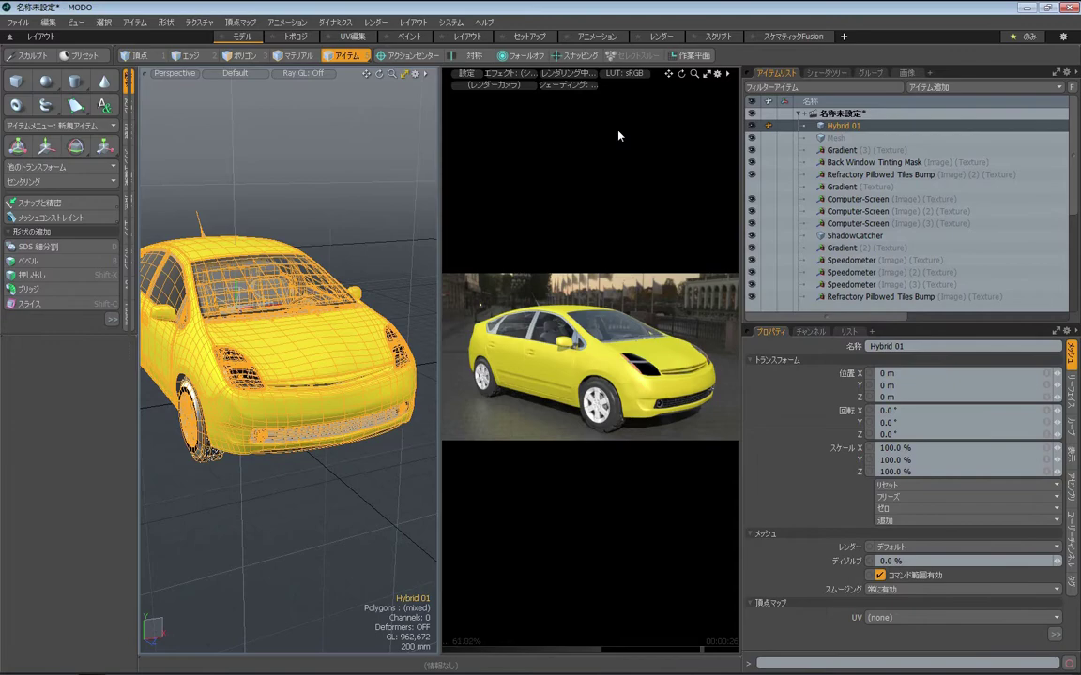